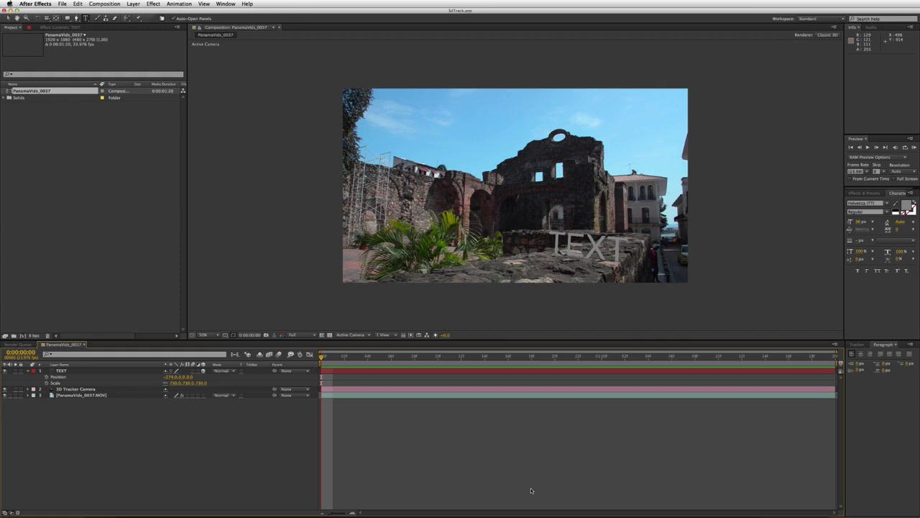
# Play back the PanamaVids_0037 composition to preview the text tracked onto the stone wall
pyautogui.press('space')
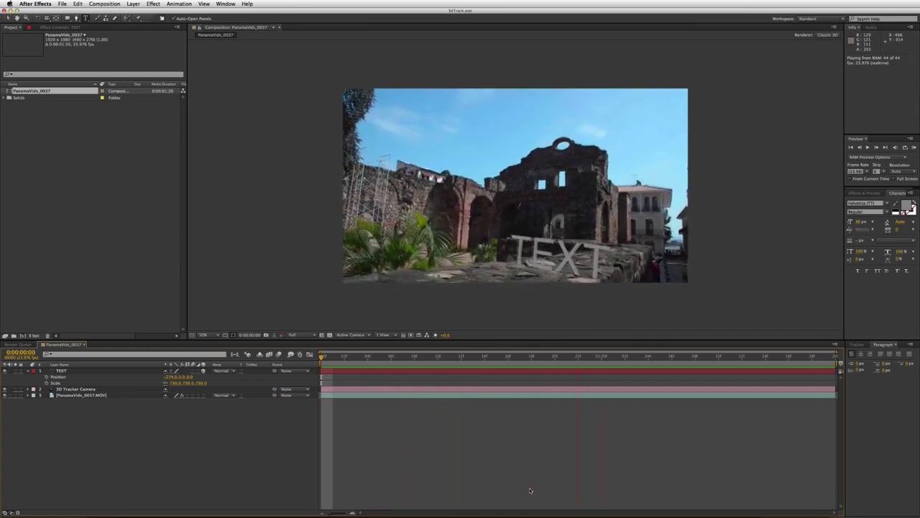
pyautogui.press('space')
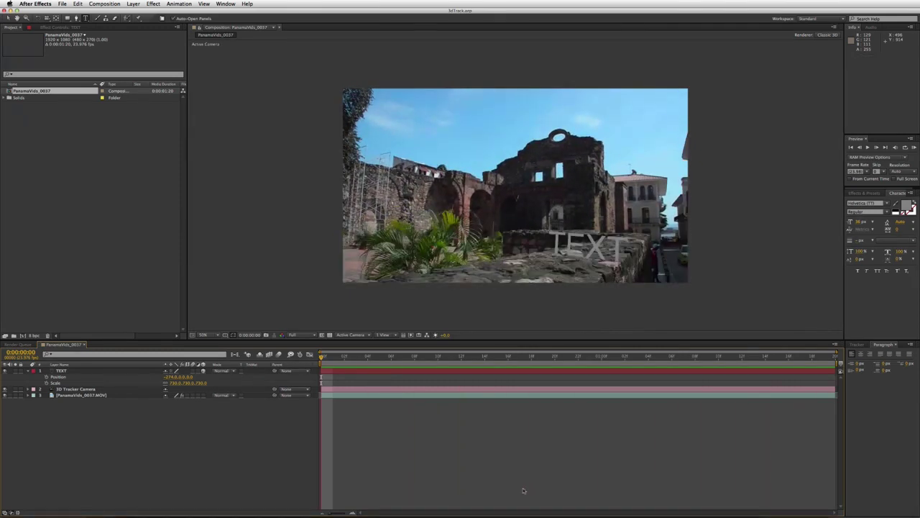
# Examine the 3D Camera Tracker points on the PanamaVids_0037.MOV layer, marking those along the wall top and reviewing what can be created from them
pyautogui.click(107, 396)
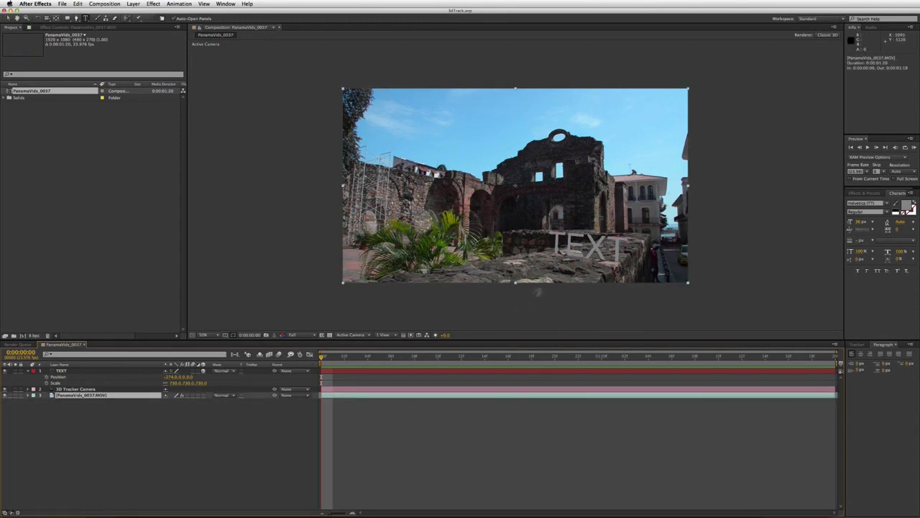
pyautogui.click(9, 17)
pyautogui.click(72, 27)
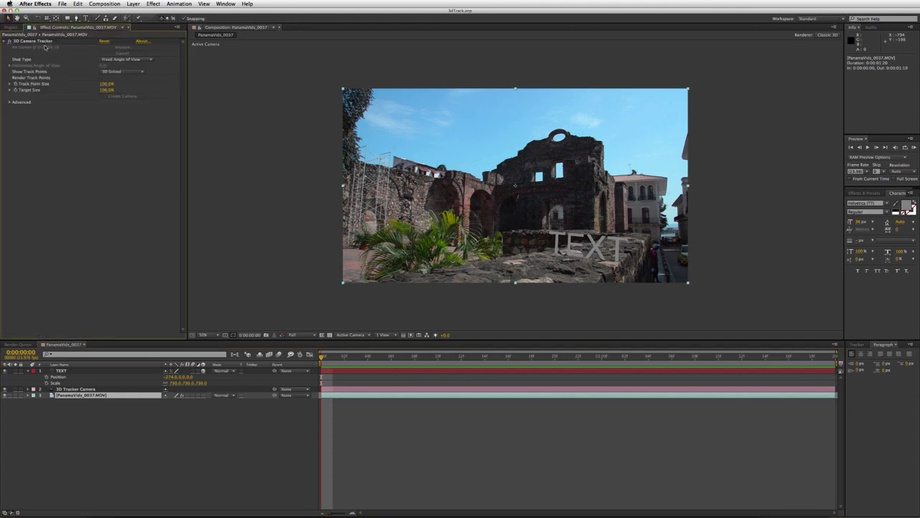
pyautogui.click(32, 41)
pyautogui.moveTo(536, 246); pyautogui.dragTo(620, 284)
pyautogui.rightClick(580, 264)
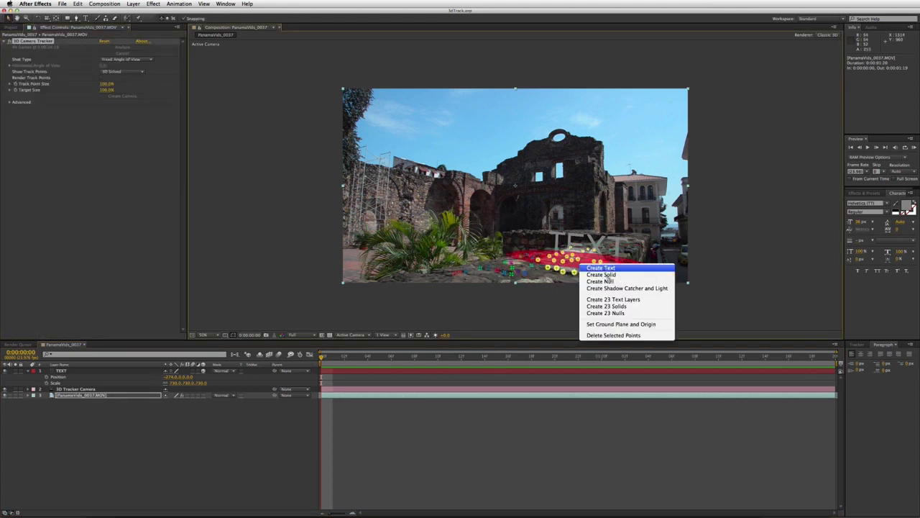
pyautogui.click(526, 502)
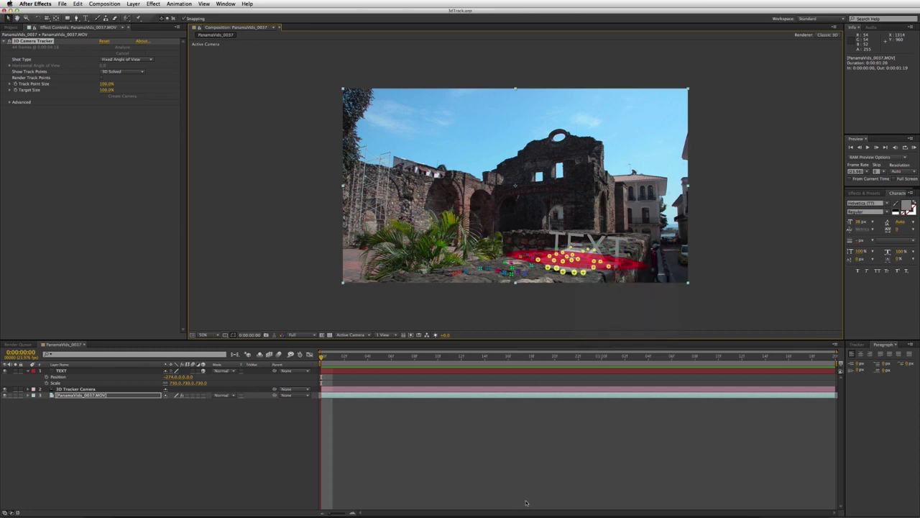
pyautogui.click(494, 405)
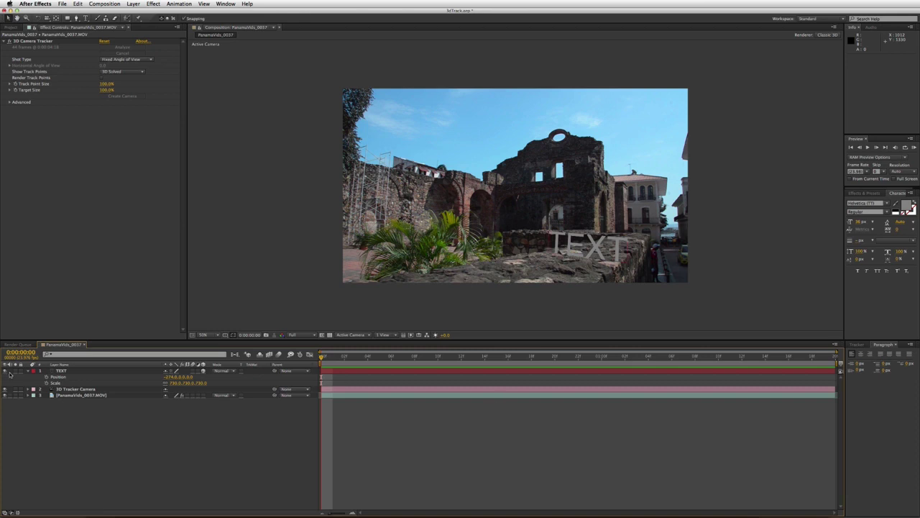
# Add a null object to the composition and parent it to the TEXT layer
pyautogui.click(65, 371)
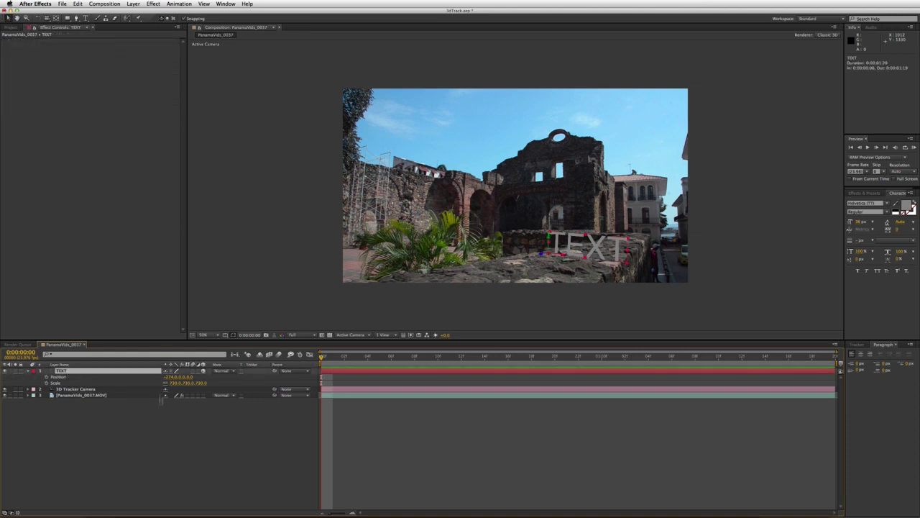
pyautogui.click(164, 432)
pyautogui.press('super+alt+shift+y')
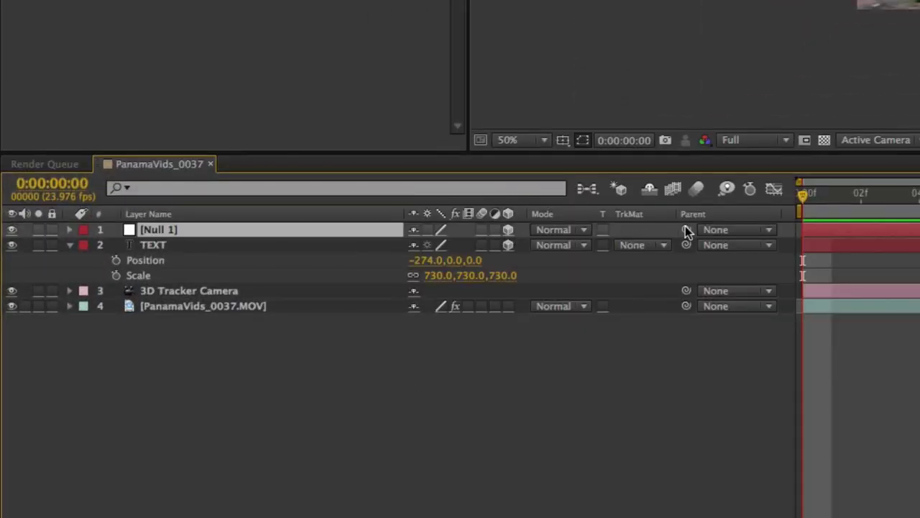
pyautogui.moveTo(685, 229); pyautogui.dragTo(175, 246)
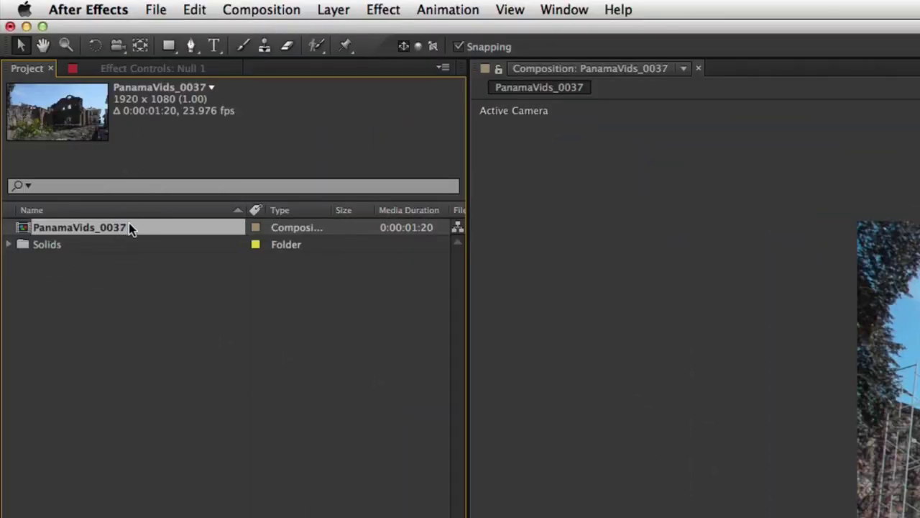
# Export the PanamaVids_0037 composition with the MAXON CINEMA 4D Exporter as text.c4d in the 3d folder
pyautogui.click(159, 8)
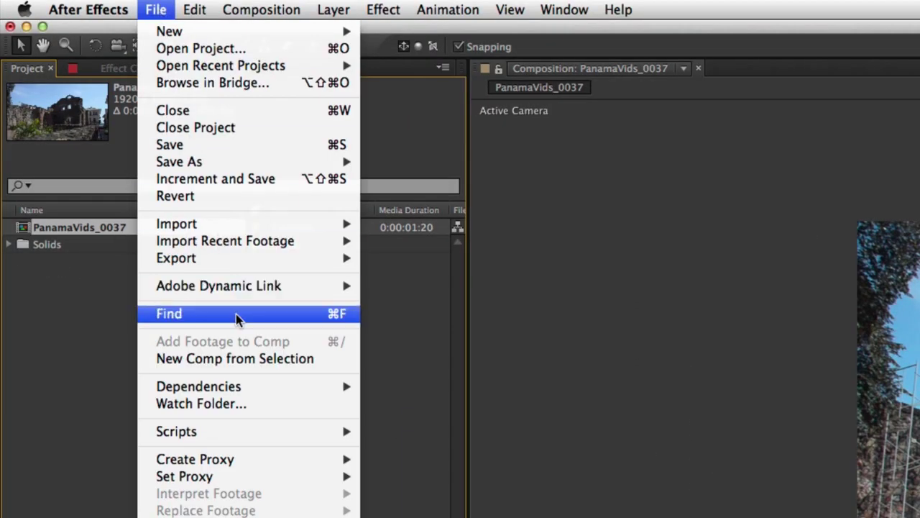
pyautogui.moveTo(238, 260)
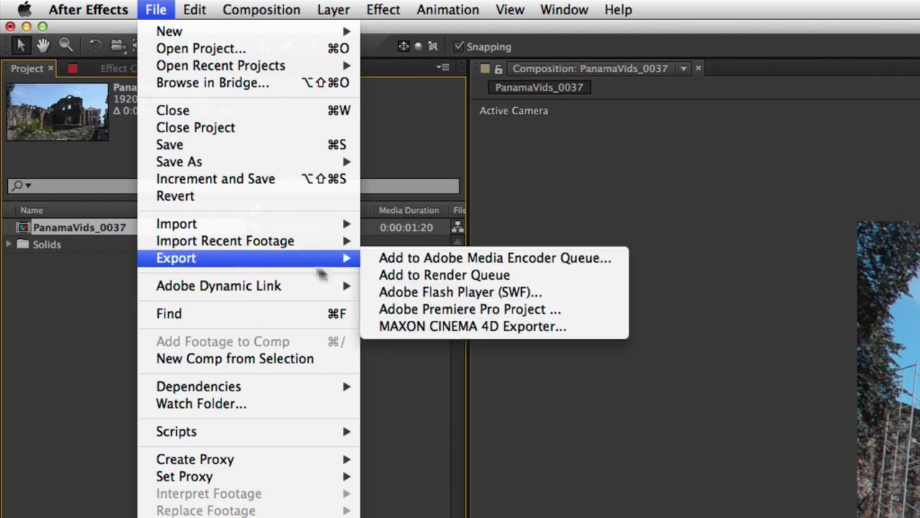
pyautogui.click(373, 326)
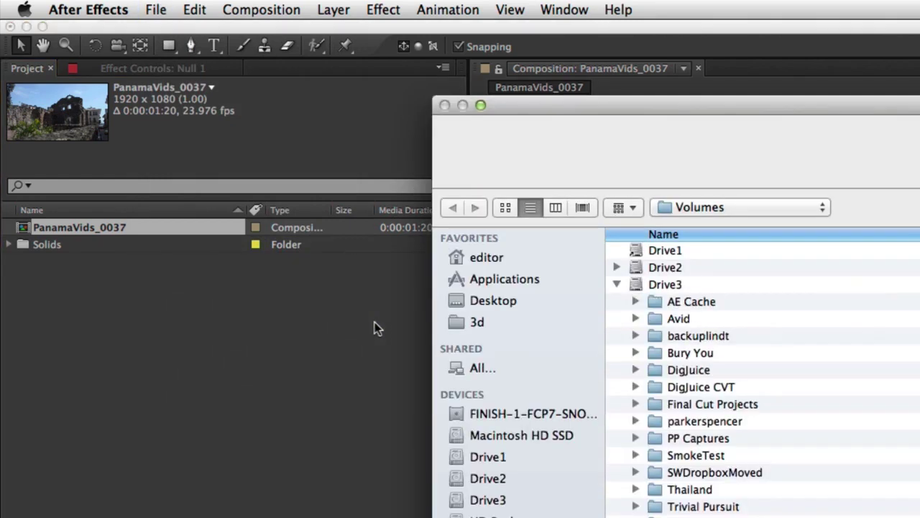
pyautogui.click(461, 322)
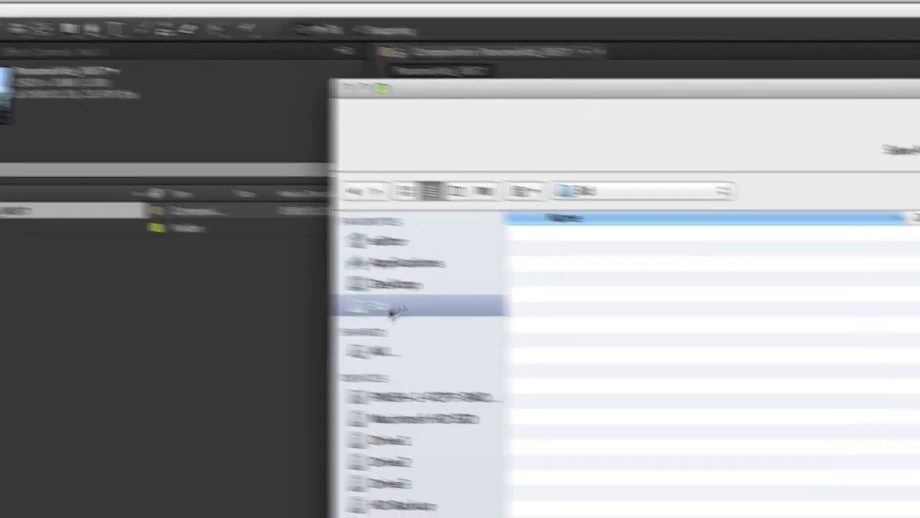
pyautogui.press('BackSpace')
pyautogui.write('test')
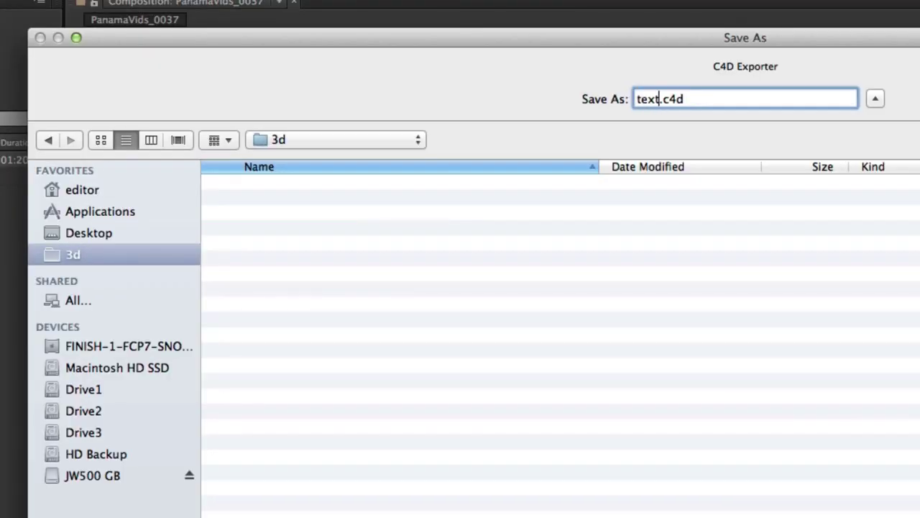
pyautogui.press('Return')
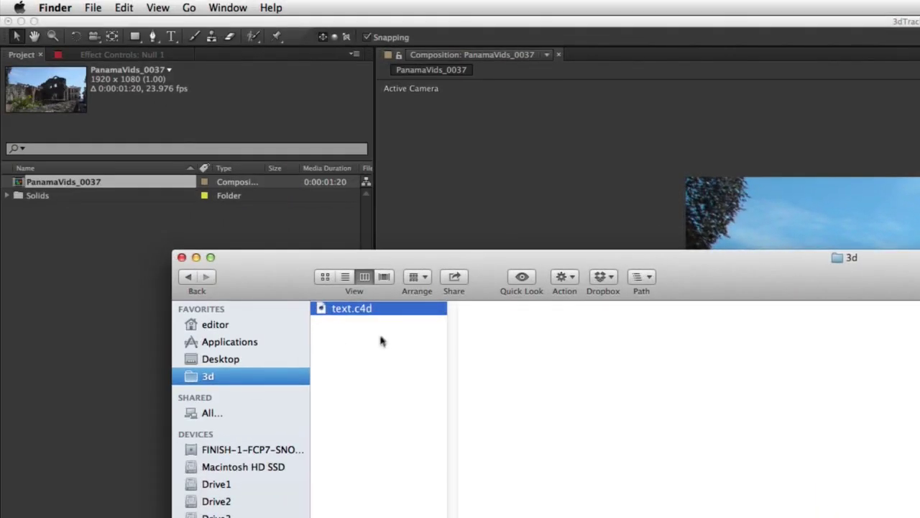
# Import text.c4d from the 3d folder into the project and open its original for editing in Cinema 4D
pyautogui.moveTo(367, 317); pyautogui.dragTo(109, 257)
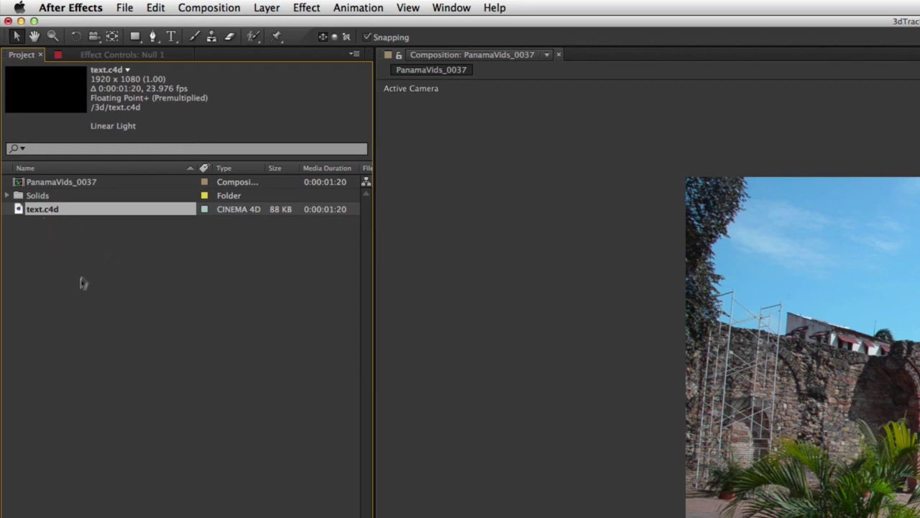
pyautogui.click(70, 242)
pyautogui.click(62, 210)
pyautogui.click(157, 8)
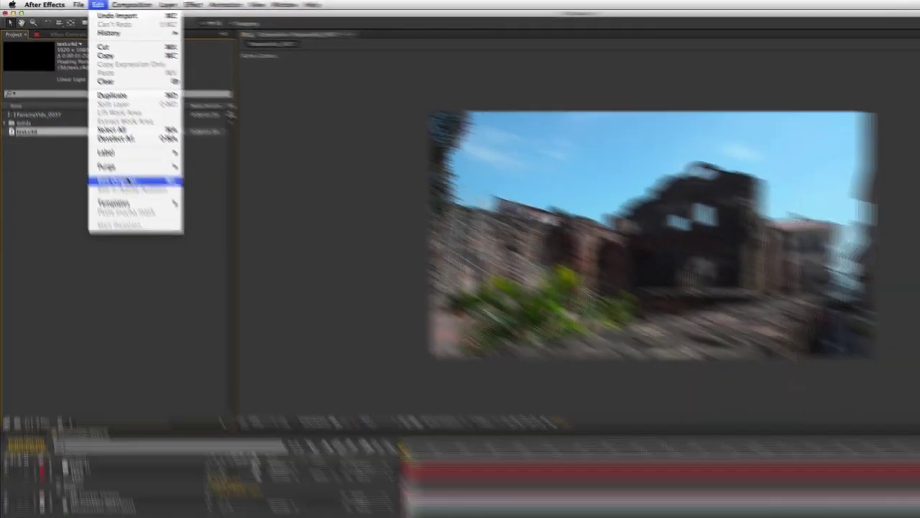
pyautogui.click(127, 180)
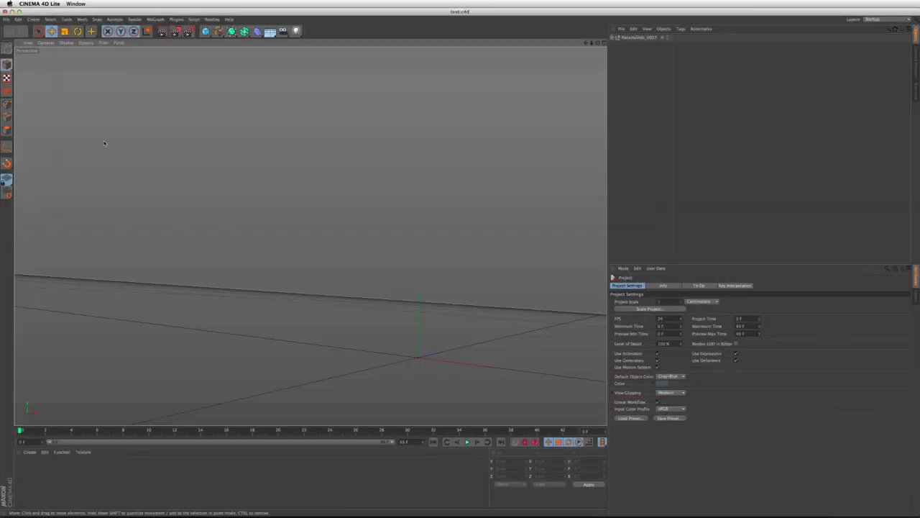
# Play the imported camera move, and inspect Null 1 and the 3D Tracker Camera from the default view before returning to the tracker camera's view
pyautogui.click(467, 442)
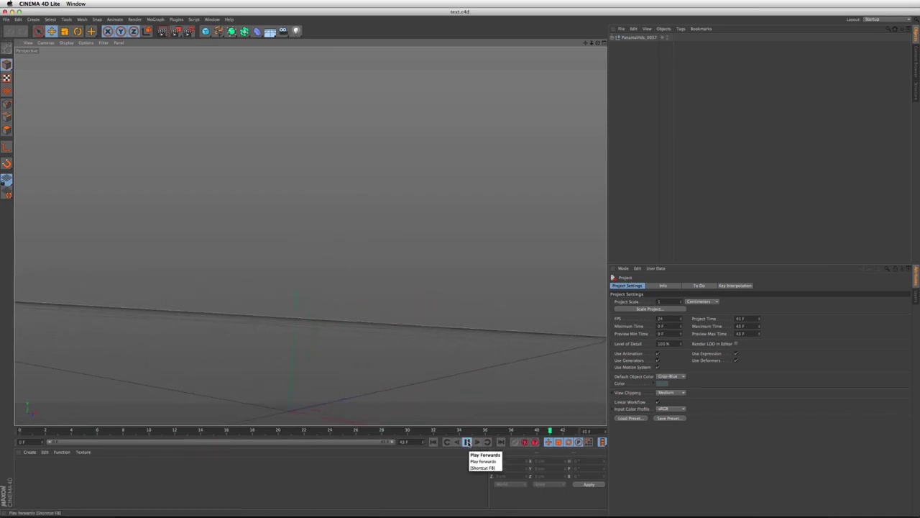
pyautogui.click(467, 442)
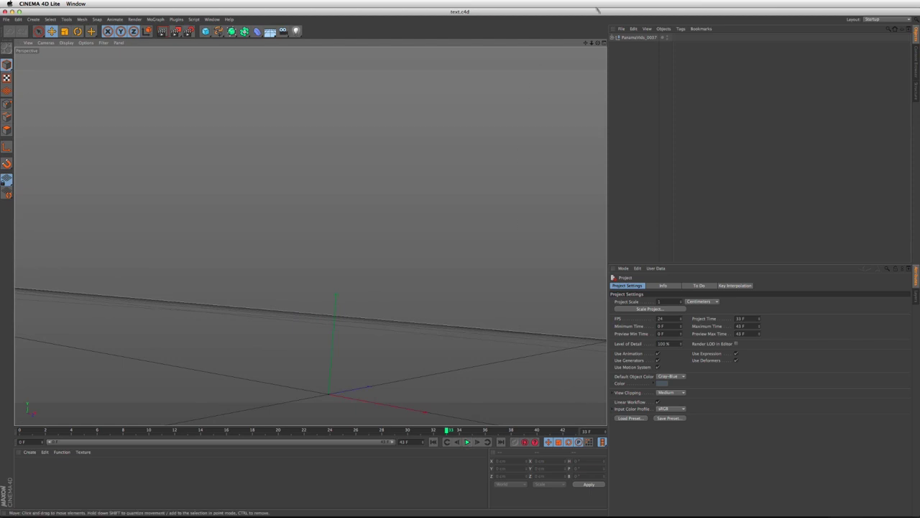
pyautogui.click(614, 38)
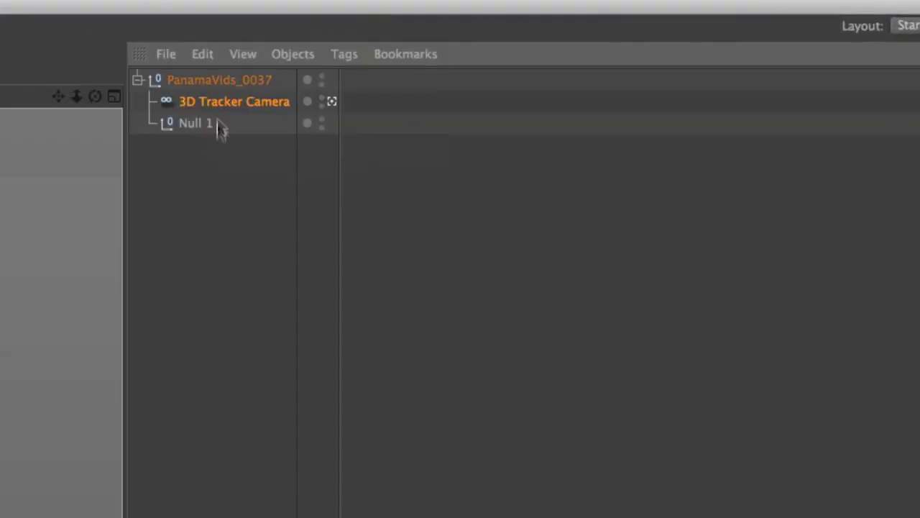
pyautogui.click(203, 123)
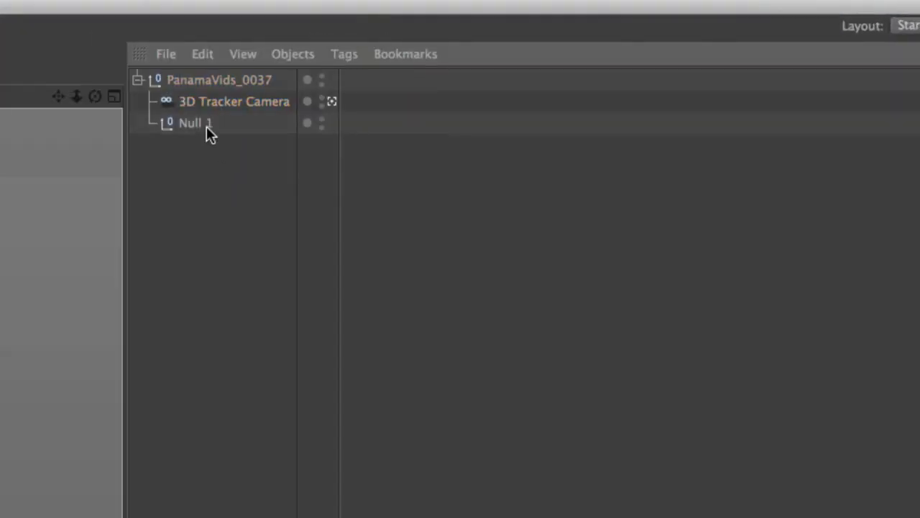
pyautogui.click(332, 102)
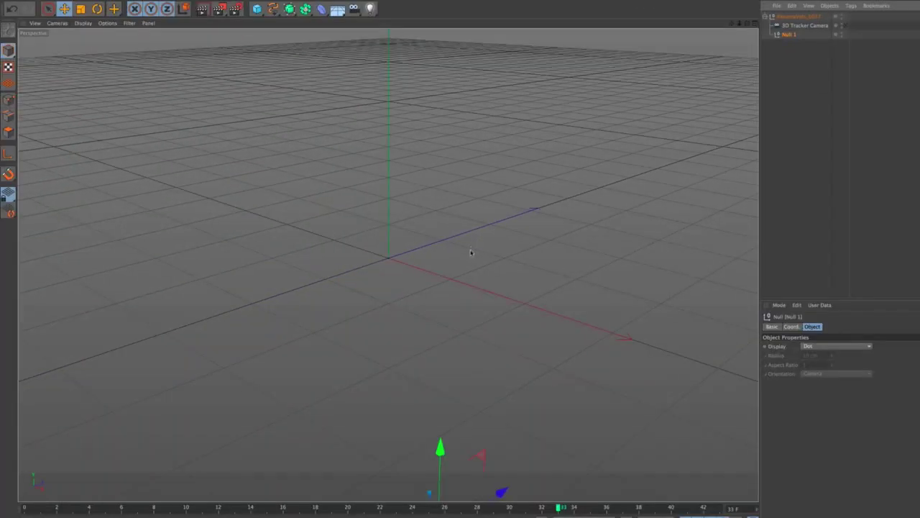
pyautogui.scroll(-10, 470, 261)
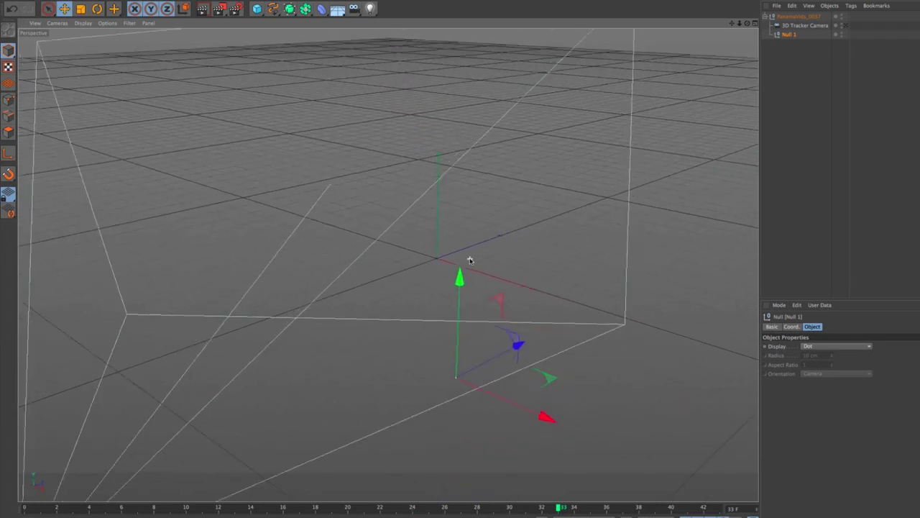
pyautogui.click(845, 26)
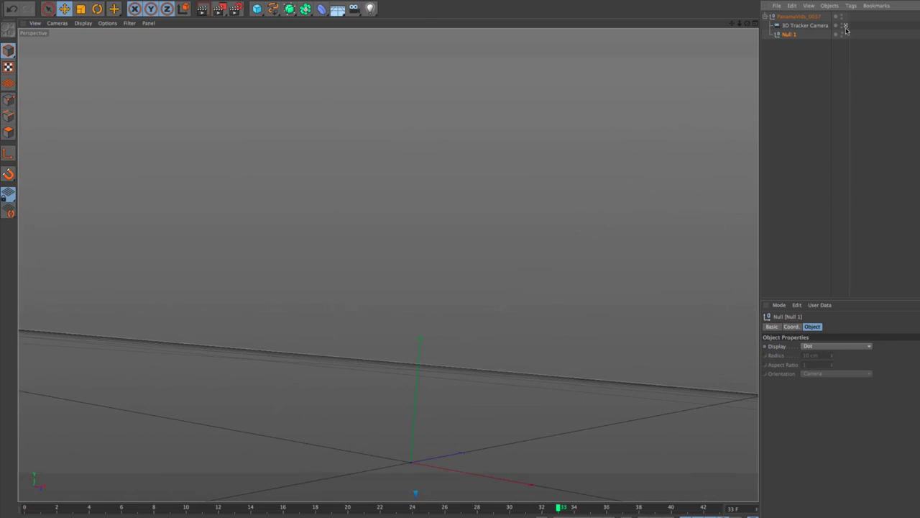
# Add a 200 cm cube to the scene and raise it along Y so its base rests on the ground plane
pyautogui.click(263, 12)
pyautogui.moveTo(419, 352); pyautogui.dragTo(422, 314)
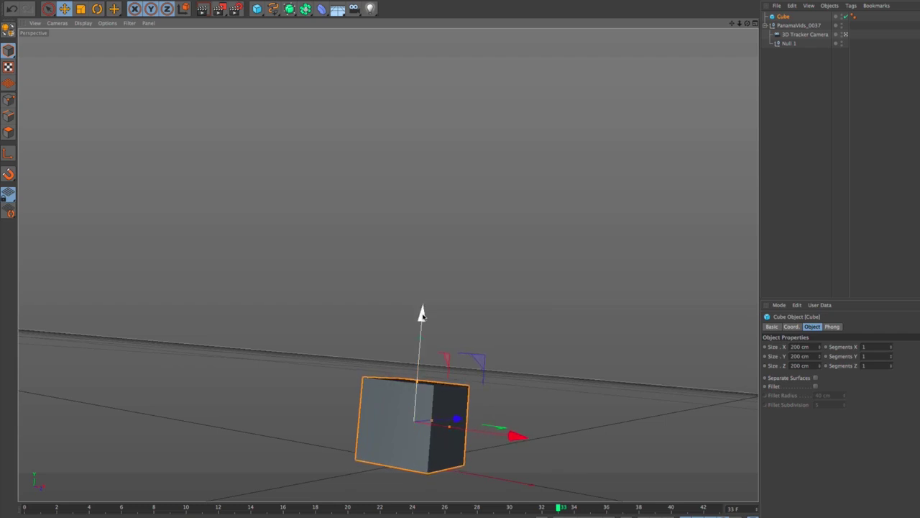
# Switch back to After Effects, place text.c4d in the composition directly above the 3D Tracker Camera layer, and preview the result
pyautogui.press('super+Tab')
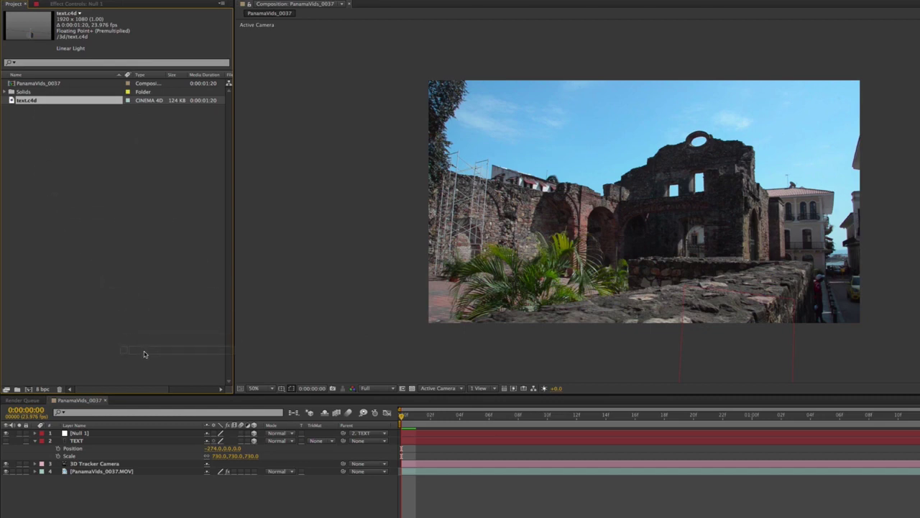
pyautogui.moveTo(151, 463); pyautogui.dragTo(152, 464)
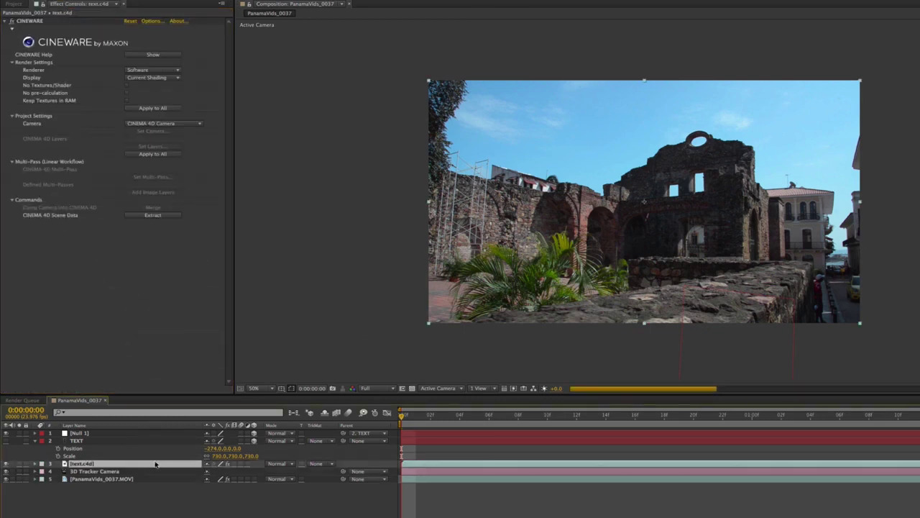
pyautogui.click(320, 504)
pyautogui.press('space')
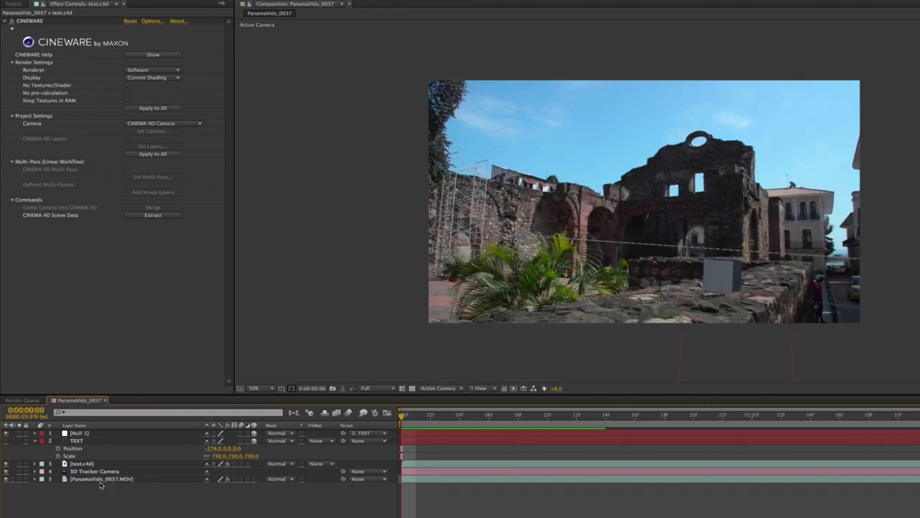
# Try the Standard (Draft) renderer in the text.c4d layer's Cineware effect, and finally set it to Standard (Final)
pyautogui.click(92, 464)
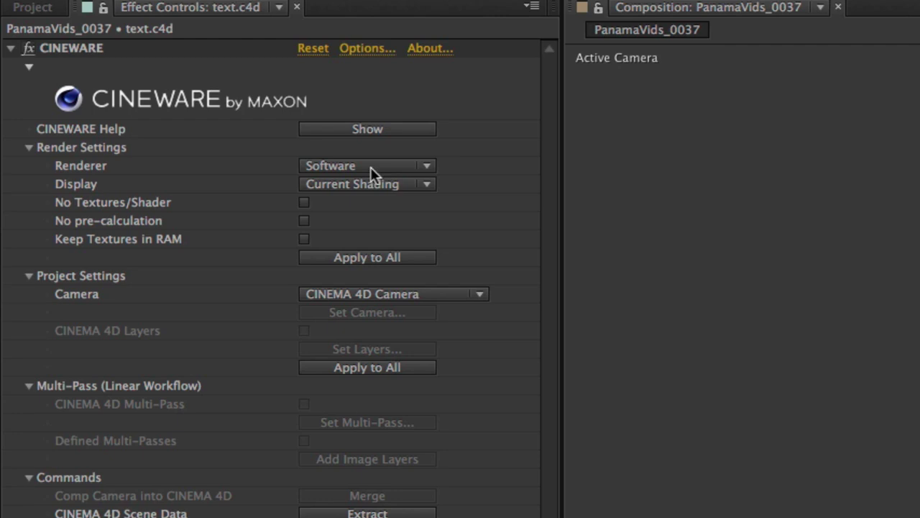
pyautogui.click(326, 164)
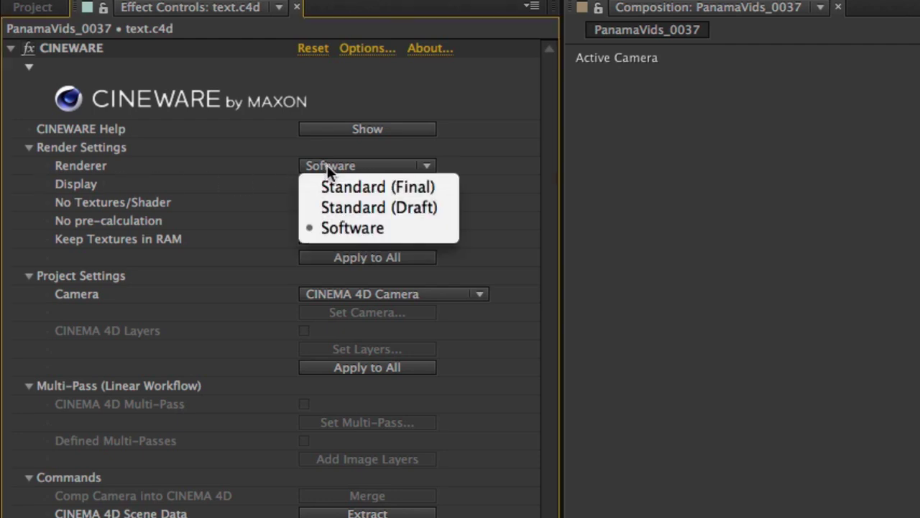
pyautogui.click(358, 207)
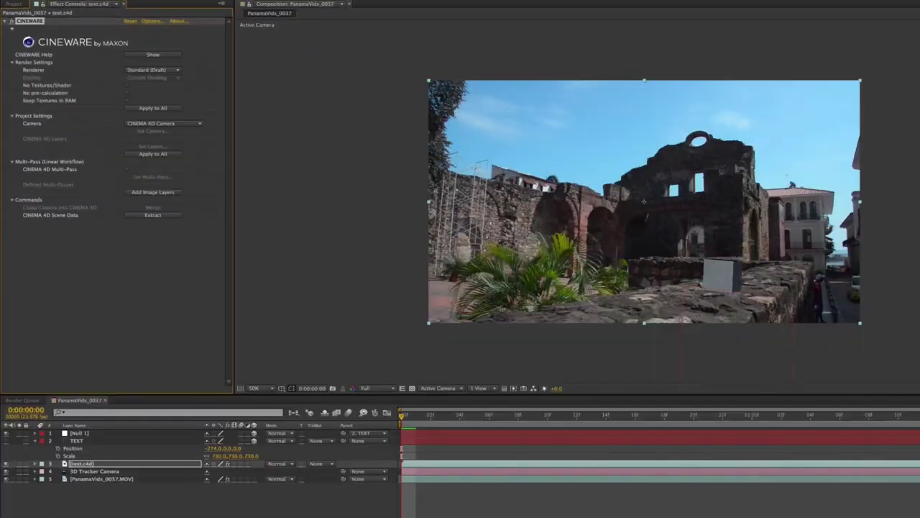
pyautogui.click(177, 70)
pyautogui.click(173, 80)
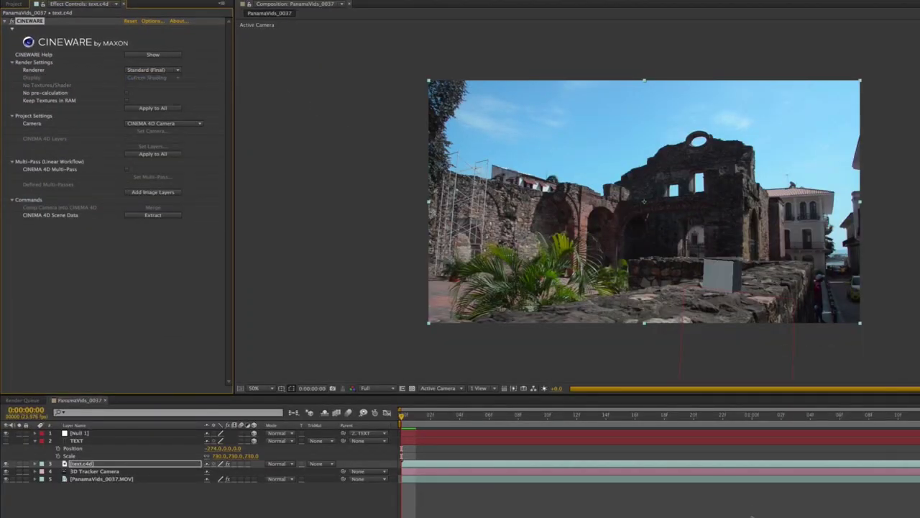
pyautogui.hotkey('ctrl', 'shift', 'a')
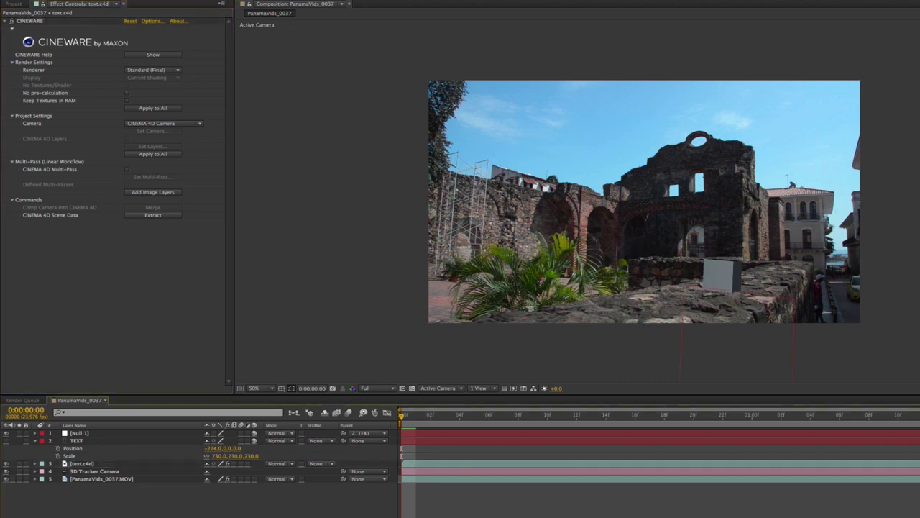
# Hide the Null 1 layer and run a RAM preview of the composition with the cube on the wall
pyautogui.click(6, 433)
pyautogui.press('KP_0')
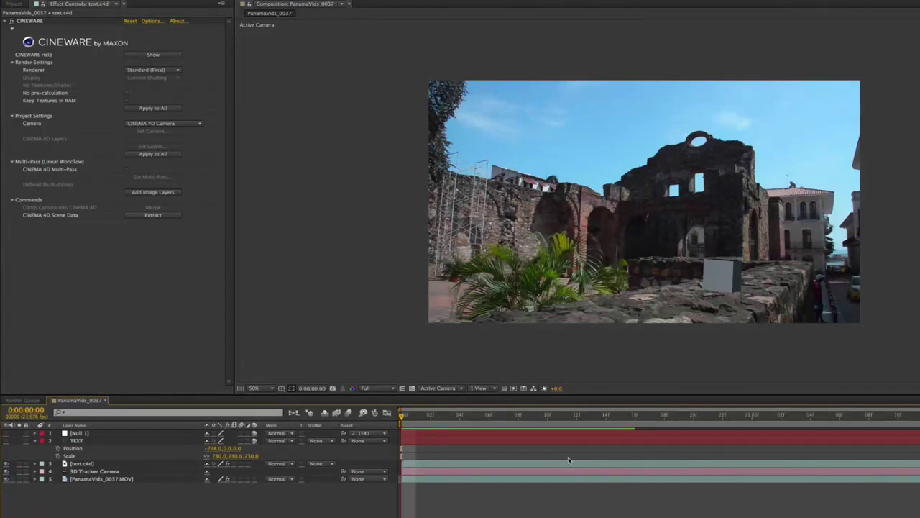
# Switch to Cinema 4D and delete the cube from the scene
pyautogui.press('super+Tab')
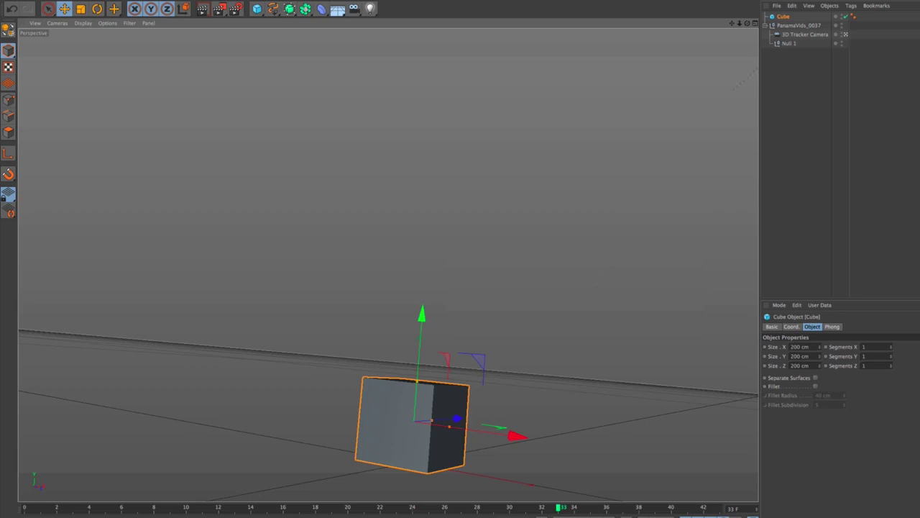
pyautogui.click(788, 16)
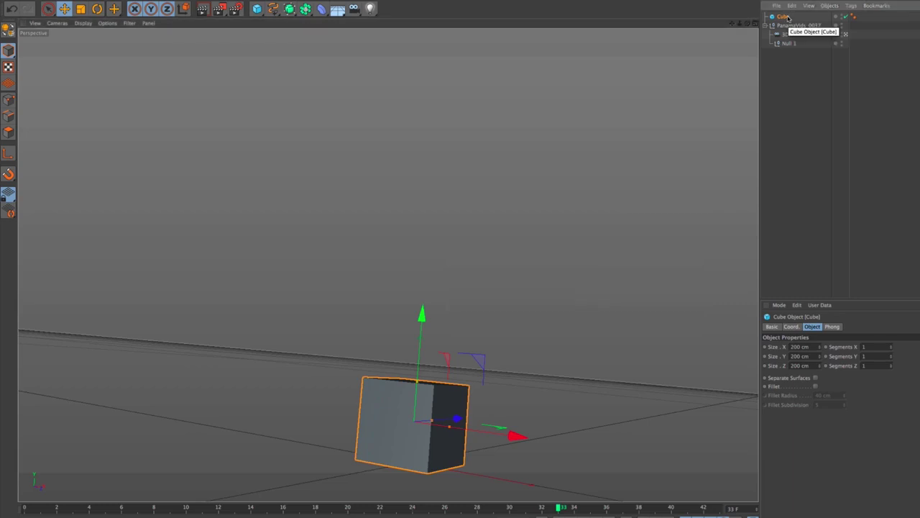
pyautogui.press('Delete')
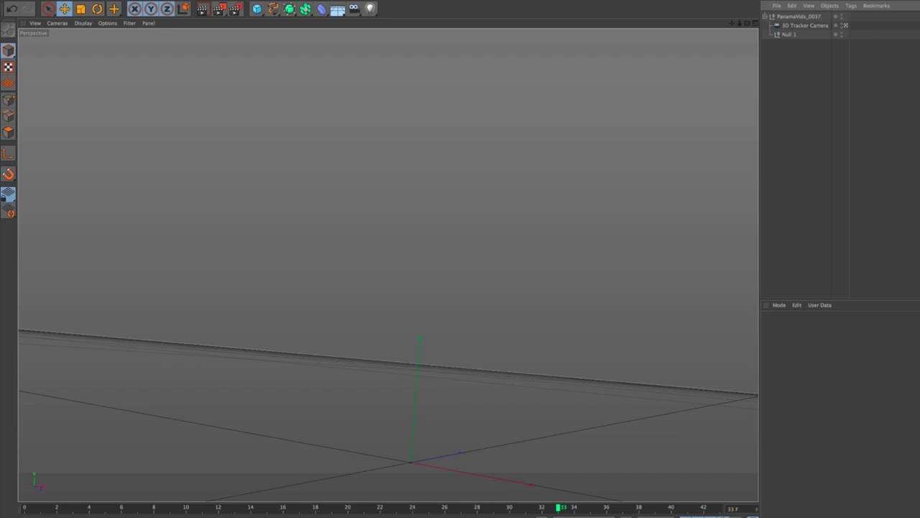
# Add a Text spline, nest it inside an Extrude NURBS, and set the extrusion's Z movement to 50 cm
pyautogui.click(273, 9)
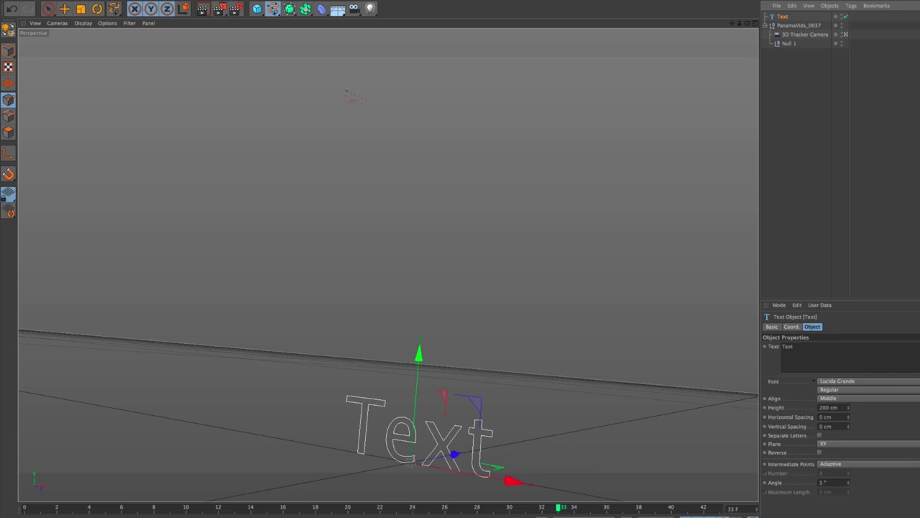
pyautogui.click(290, 8)
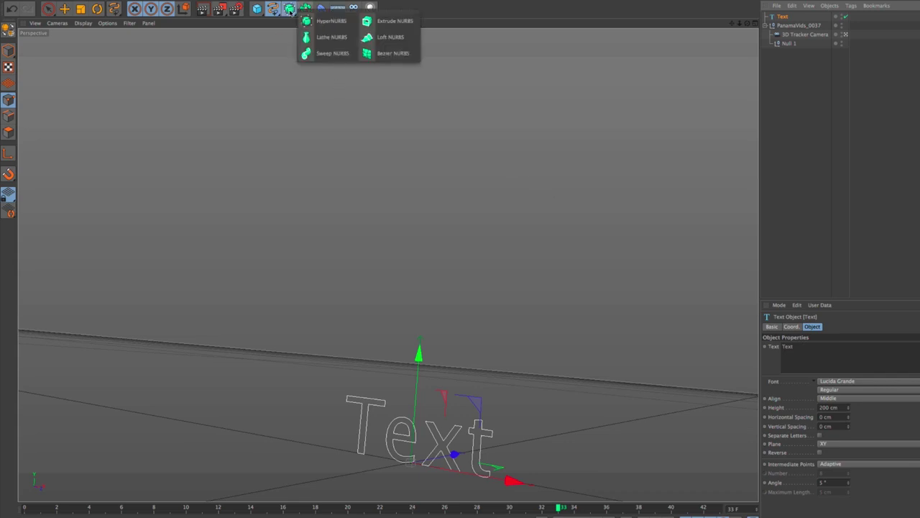
pyautogui.click(384, 21)
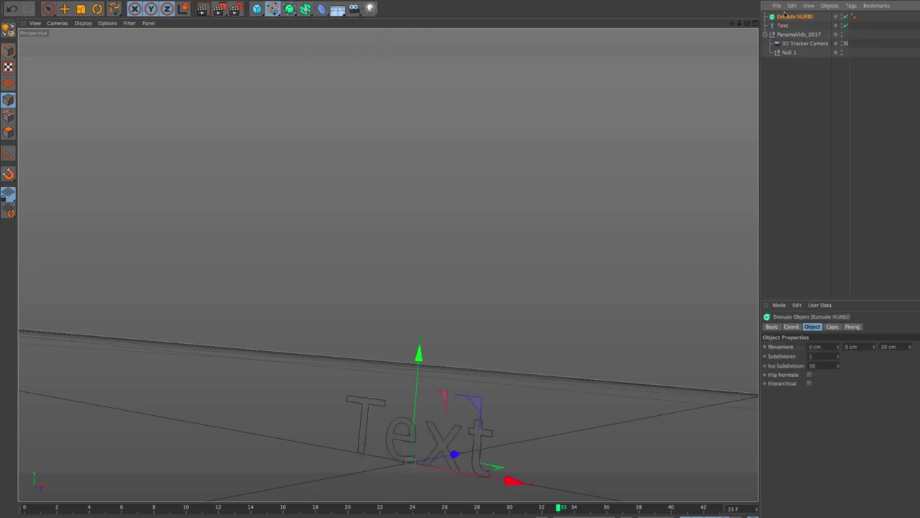
pyautogui.moveTo(782, 25); pyautogui.dragTo(794, 18)
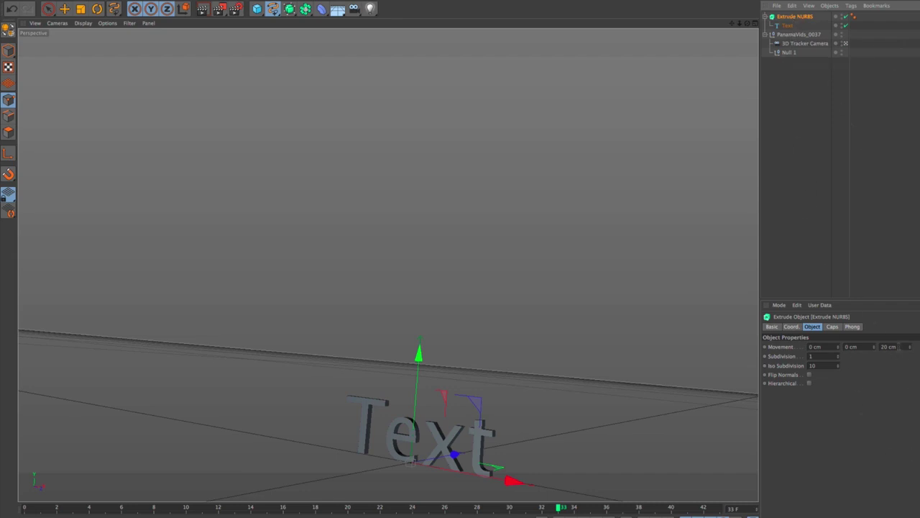
pyautogui.doubleClick(889, 347)
pyautogui.write('50')
pyautogui.press('Return')
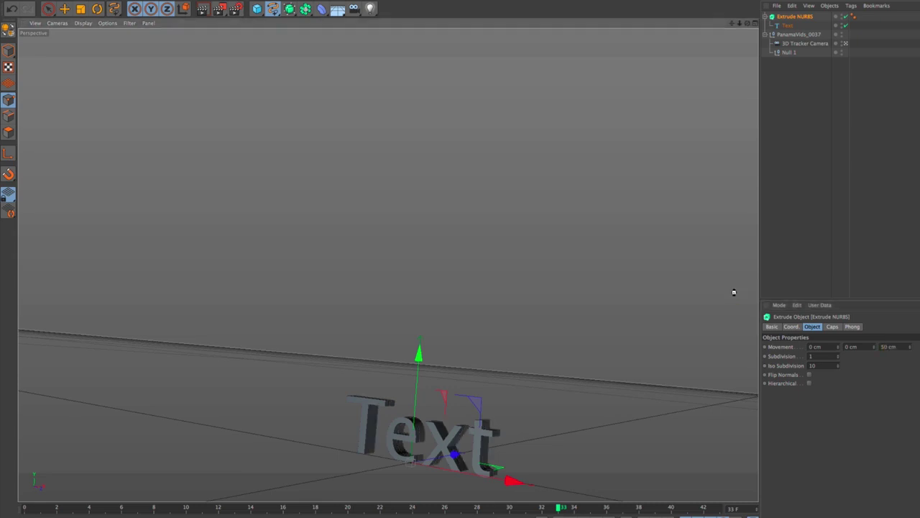
# Switch back to After Effects and preview the extruded text in the tracked footage
pyautogui.press('super+Tab')
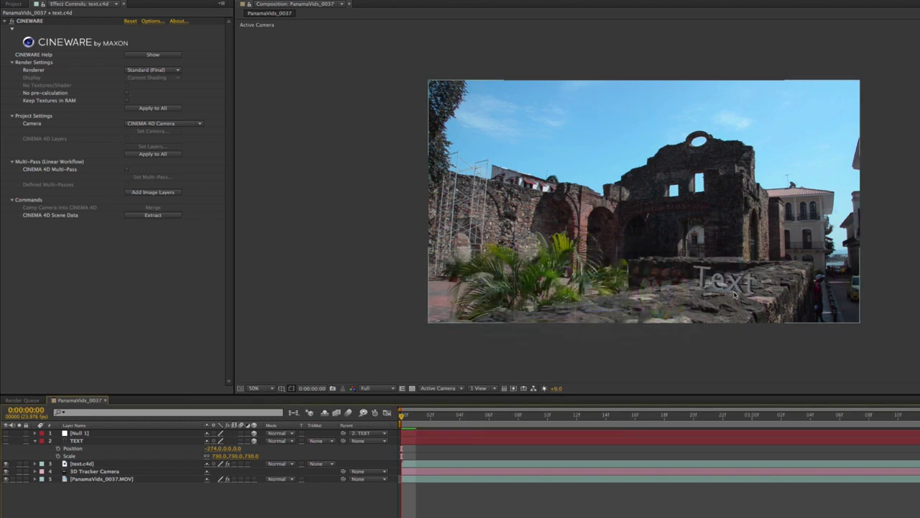
pyautogui.press('space')
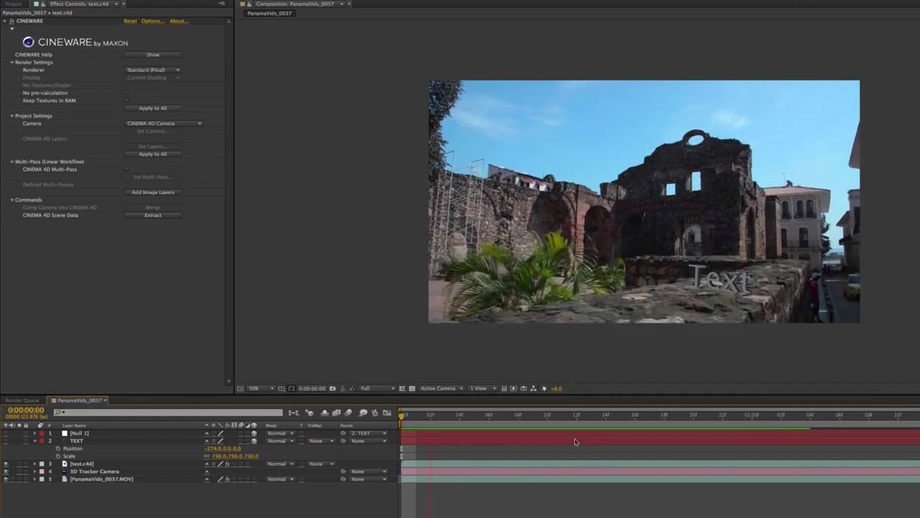
# Return to Cinema 4D and give the Extrude NURBS a Fillet Cap start with 3 steps and a 3 cm radius
pyautogui.press('super+Tab')
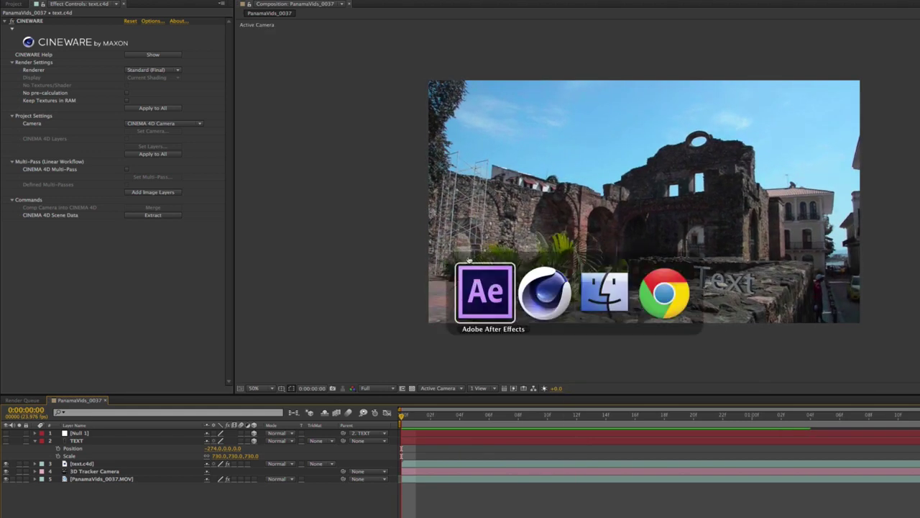
pyautogui.click(540, 289)
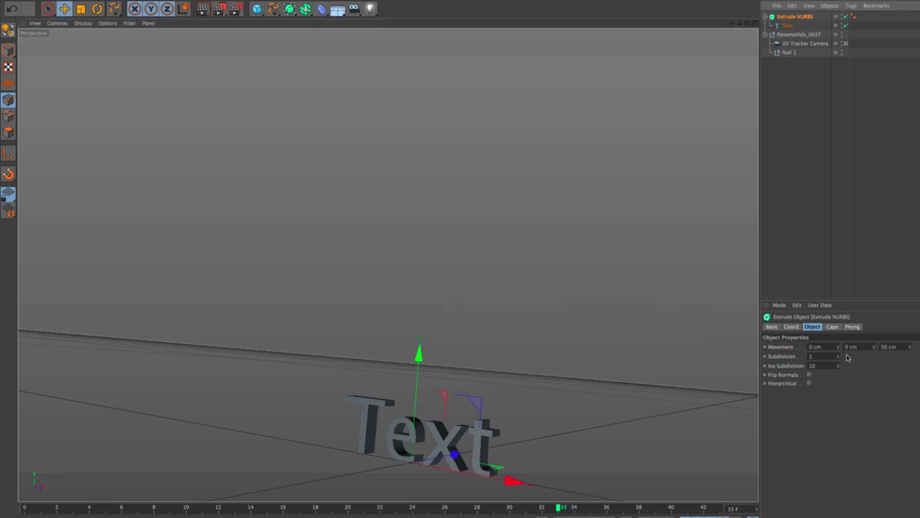
pyautogui.click(834, 327)
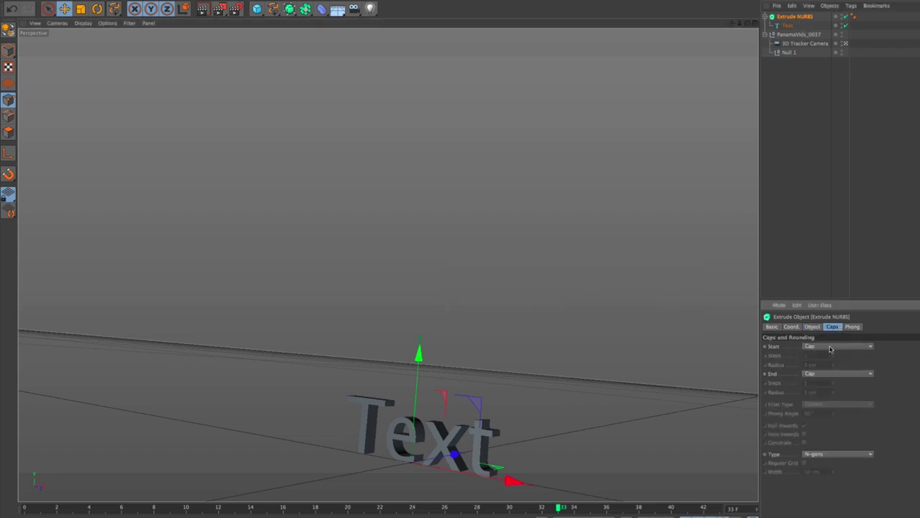
pyautogui.click(834, 346)
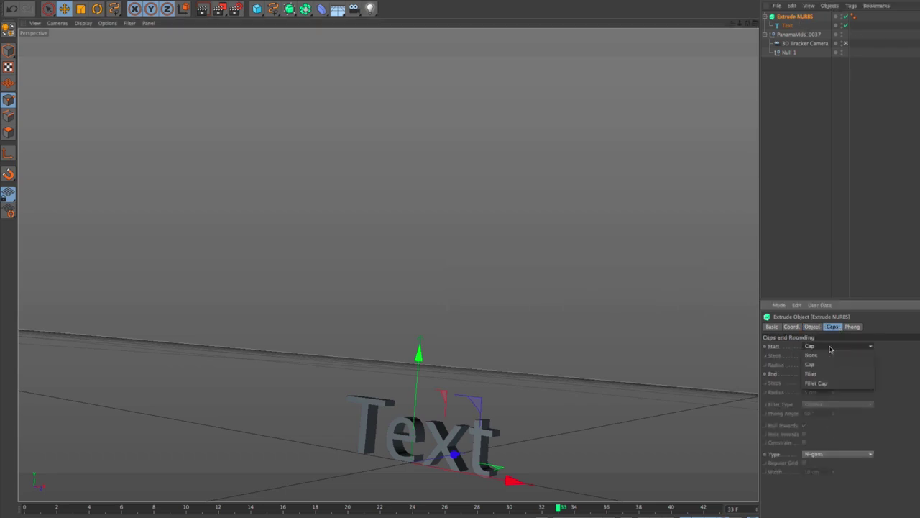
pyautogui.click(827, 384)
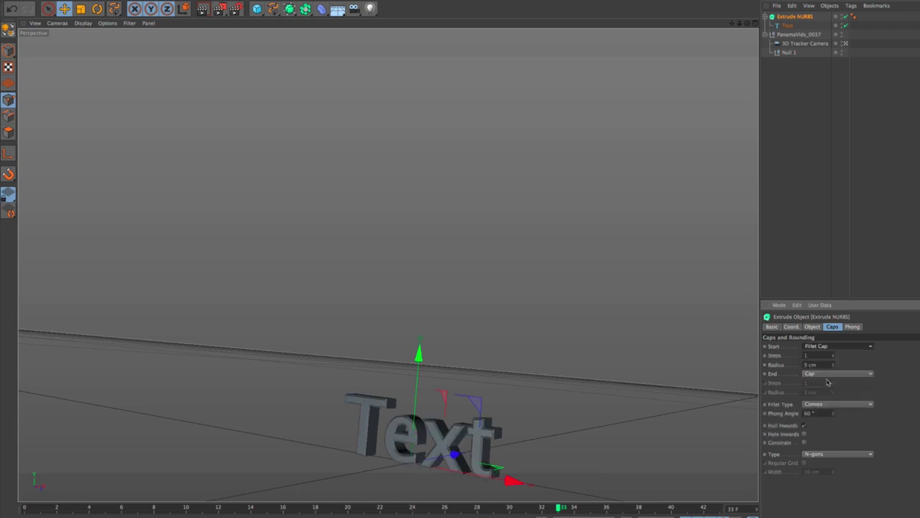
pyautogui.write('3')
pyautogui.press('Return')
pyautogui.click(816, 364)
pyautogui.press('BackSpace')
pyautogui.write('3')
pyautogui.press('Return')
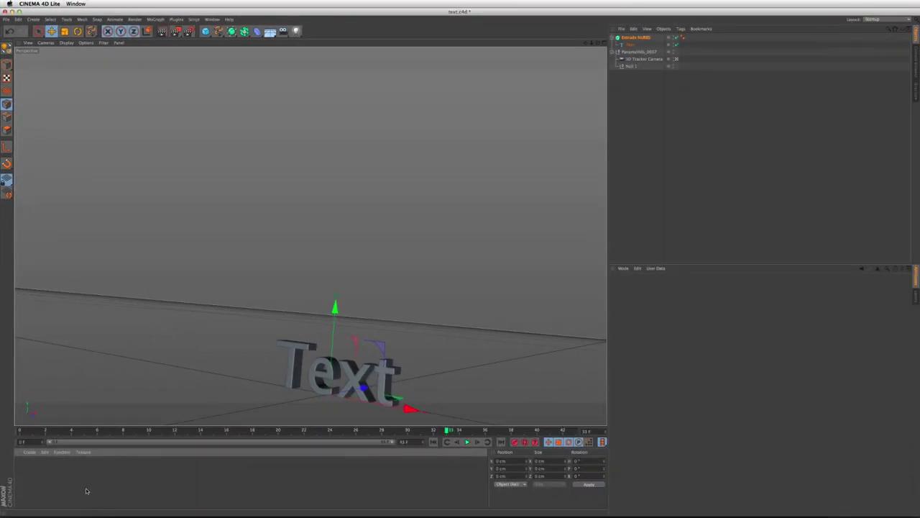
# Create a new material and set its color to a bright red of R 255, G 14, B 14
pyautogui.doubleClick(86, 490)
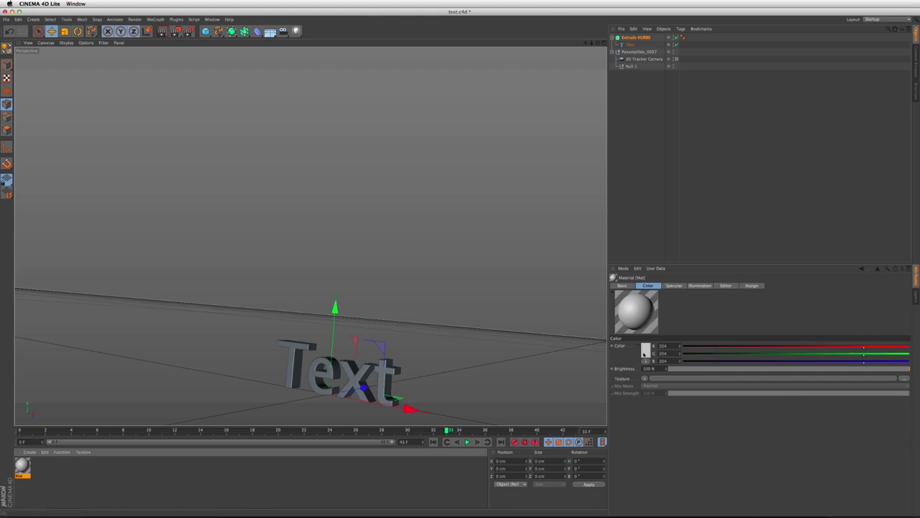
pyautogui.click(644, 351)
pyautogui.moveTo(643, 354); pyautogui.dragTo(647, 336)
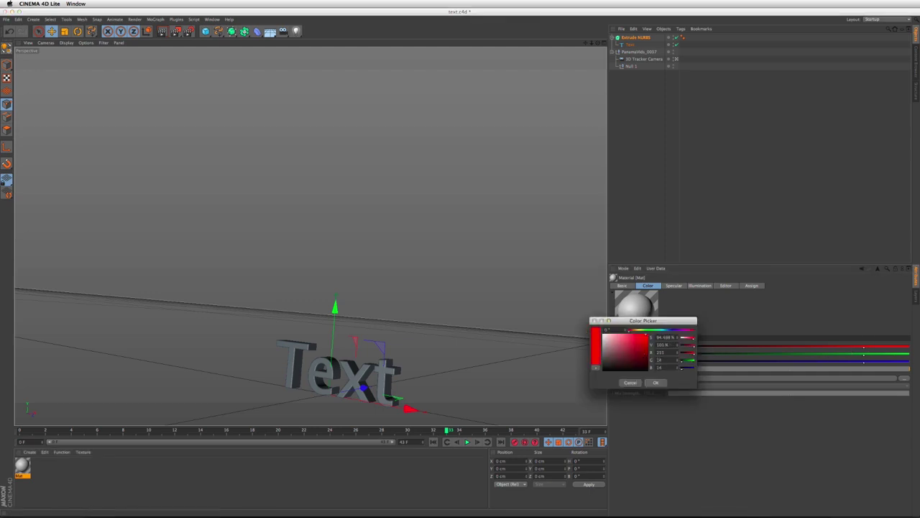
pyautogui.click(659, 381)
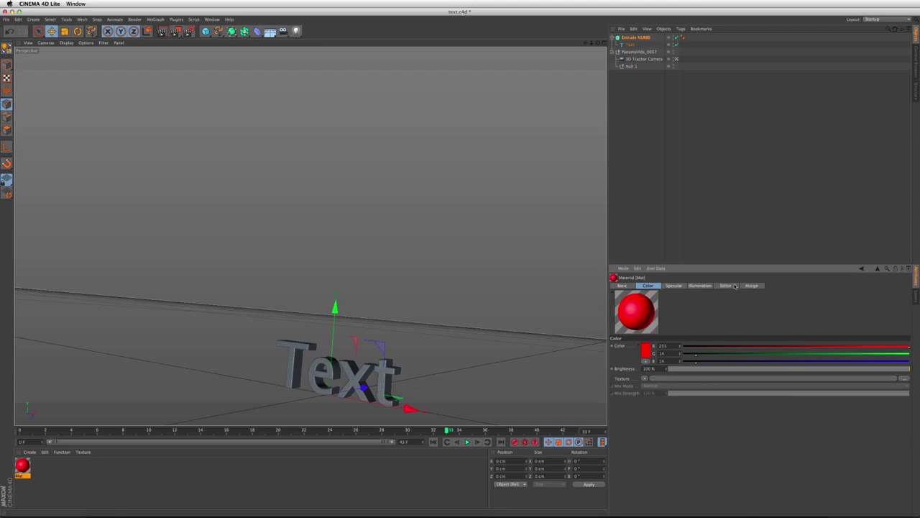
# Enable the red material's Reflection channel at 10% brightness and save text.c4d
pyautogui.click(626, 286)
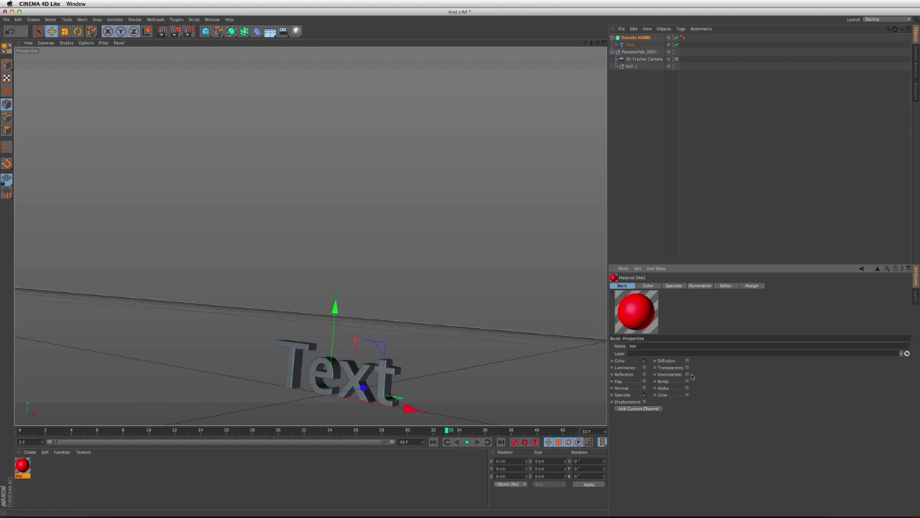
pyautogui.click(644, 374)
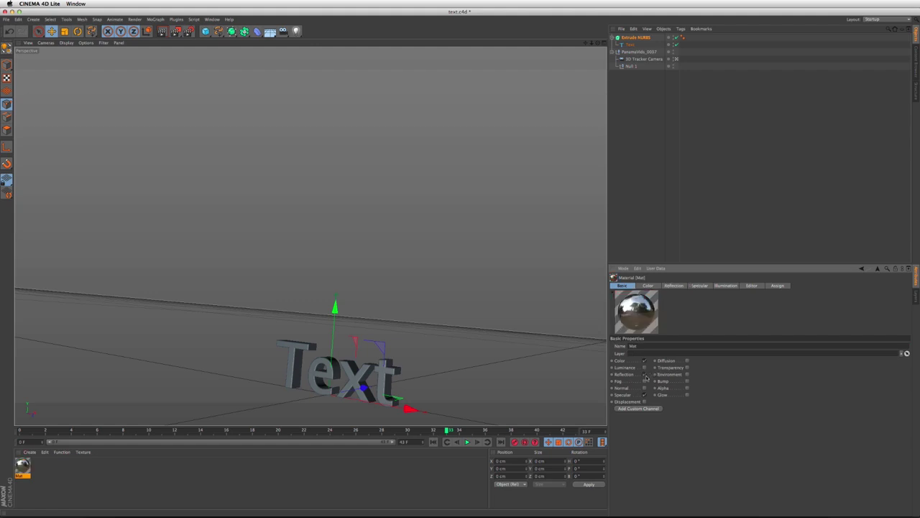
pyautogui.click(675, 285)
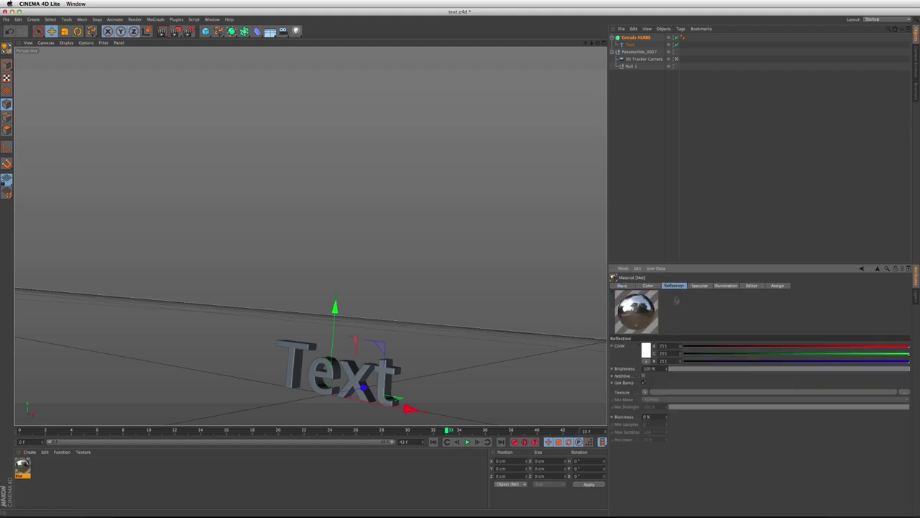
pyautogui.doubleClick(659, 369)
pyautogui.write('10')
pyautogui.press('Return')
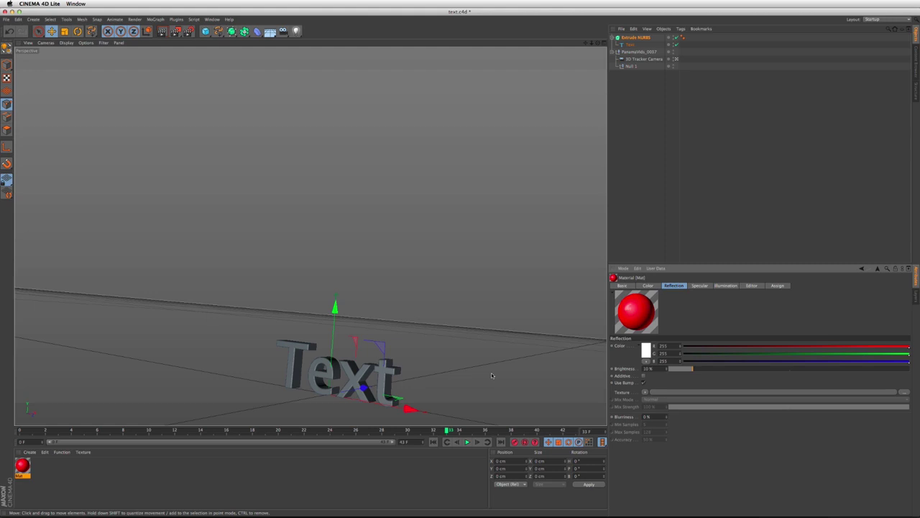
pyautogui.press('super+s')
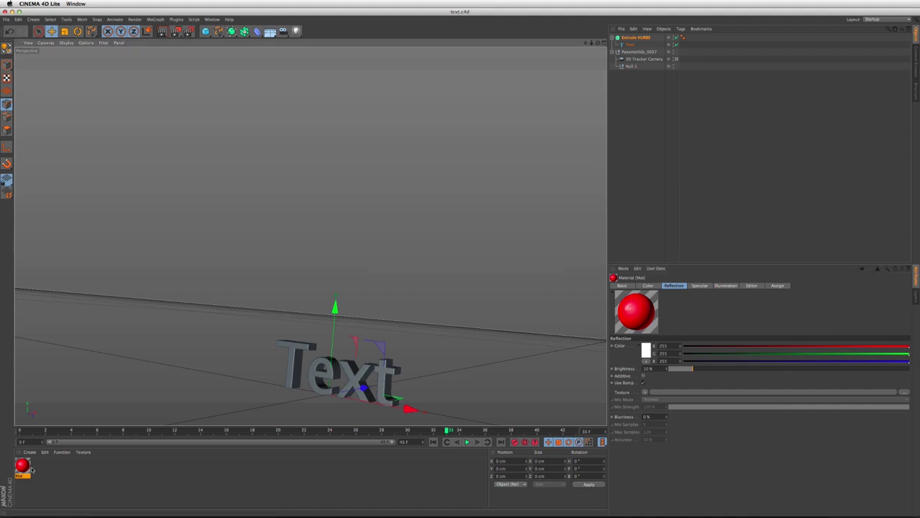
# Apply the red material to the extruded text, save the scene, and switch to After Effects to check it
pyautogui.click(22, 465)
pyautogui.moveTo(26, 467); pyautogui.dragTo(295, 353)
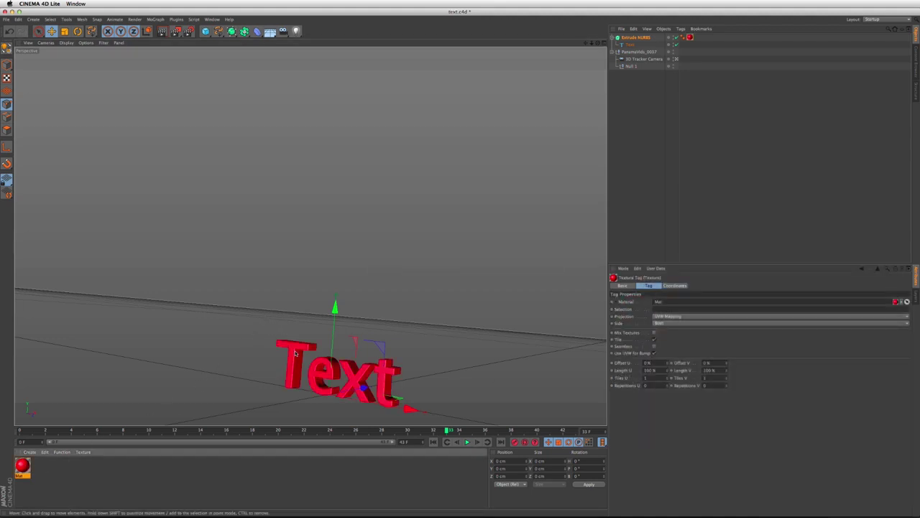
pyautogui.press('super+s')
pyautogui.press('super+Tab')
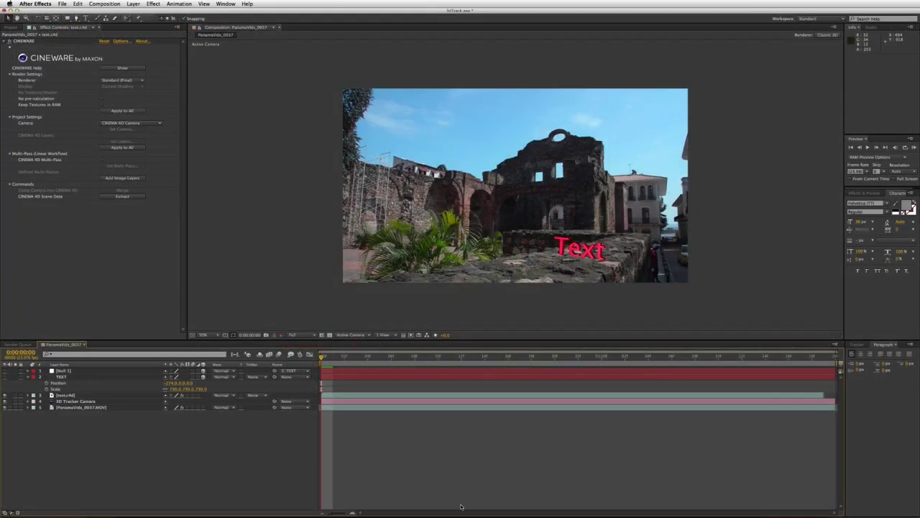
# Back in Cinema 4D, scale the extruded text up uniformly to roughly double size and rotate it around its vertical axis
pyautogui.press('super+Tab')
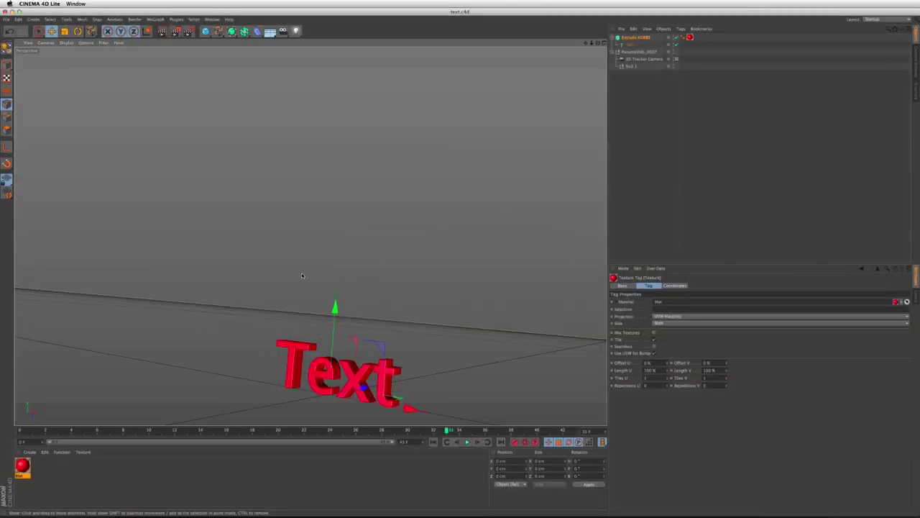
pyautogui.press('t')
pyautogui.moveTo(383, 330); pyautogui.dragTo(478, 334)
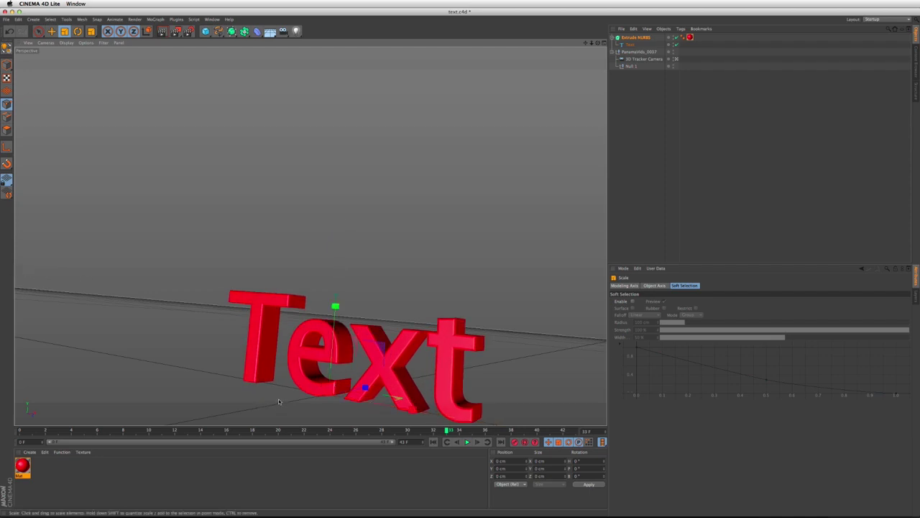
pyautogui.press('r')
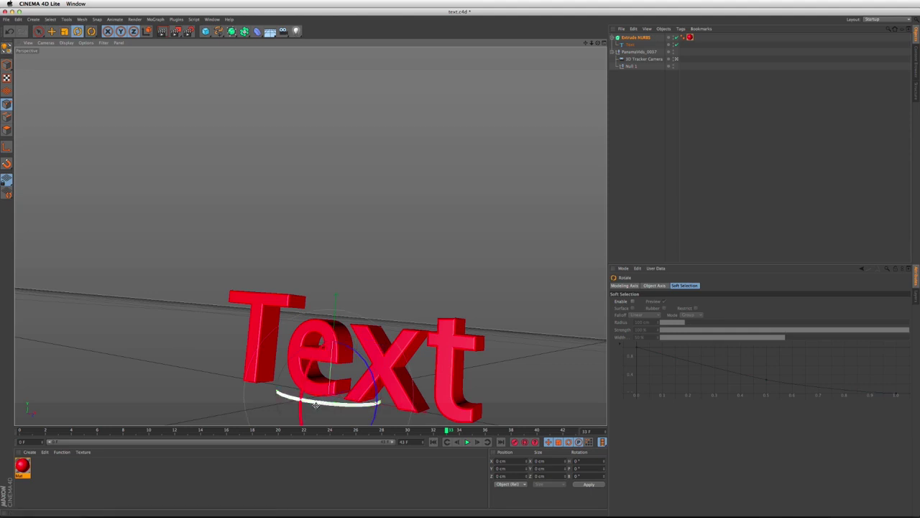
pyautogui.moveTo(316, 404); pyautogui.dragTo(393, 409)
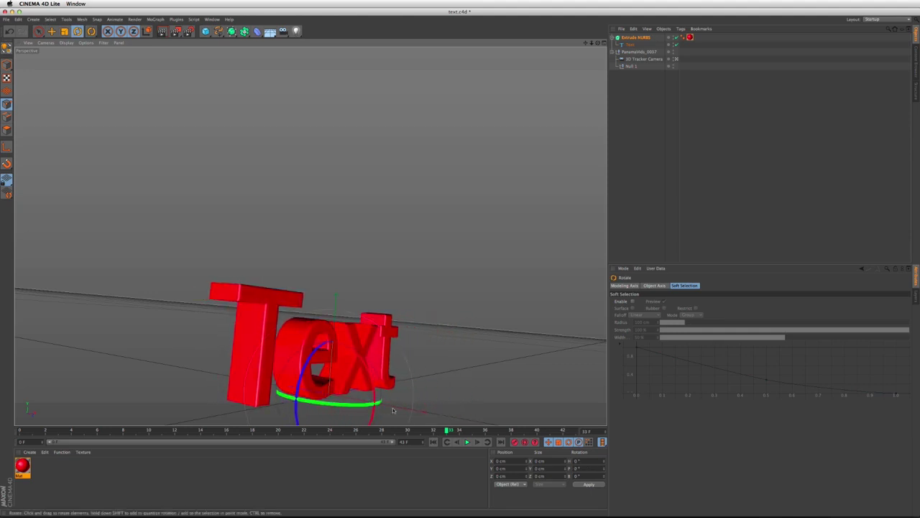
# In After Effects, enable CINEMA 4D Multi-Pass for text.c4d and add its image layers to the composition
pyautogui.press('super+Tab')
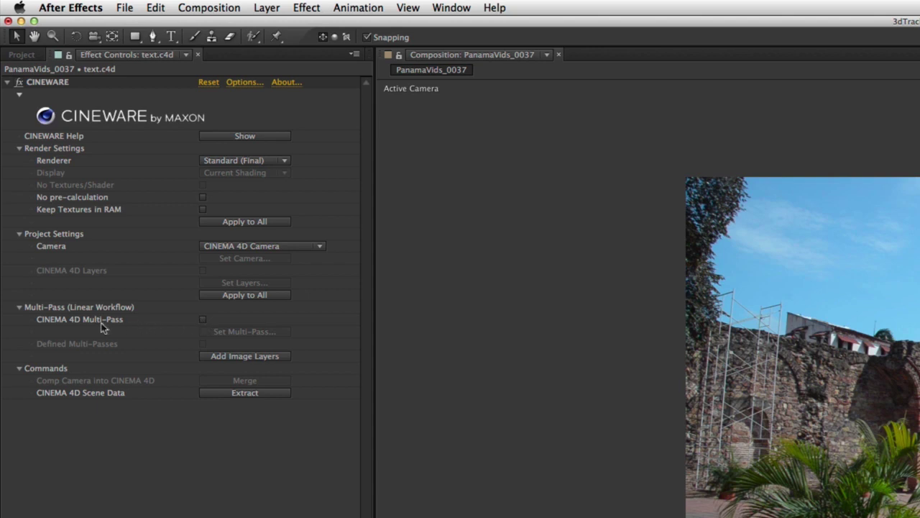
pyautogui.click(203, 320)
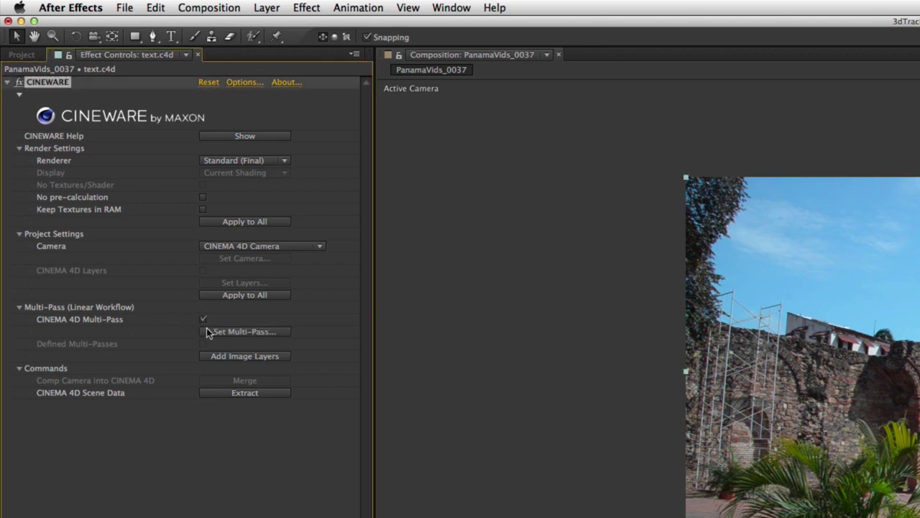
pyautogui.click(239, 357)
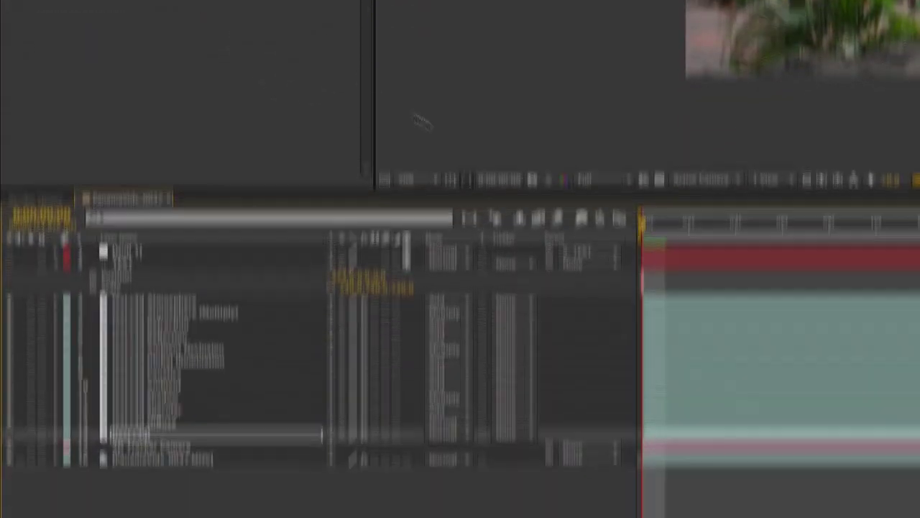
pyautogui.click(155, 300)
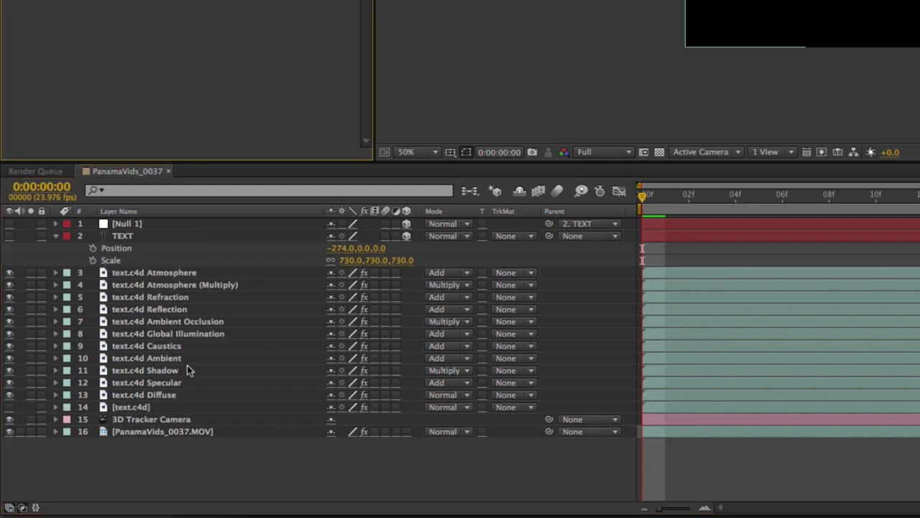
# Delete all the text.c4d pass layers from Diffuse up to Atmosphere, keeping the main text.c4d layer in the composition
pyautogui.click(162, 394)
pyautogui.keyDown('shift'); pyautogui.click(135, 276); pyautogui.keyUp('shift')
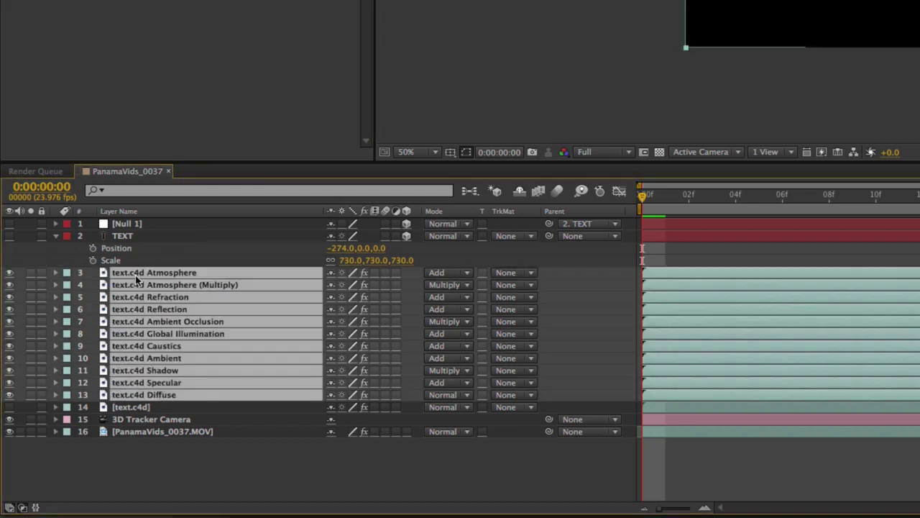
pyautogui.press('Delete')
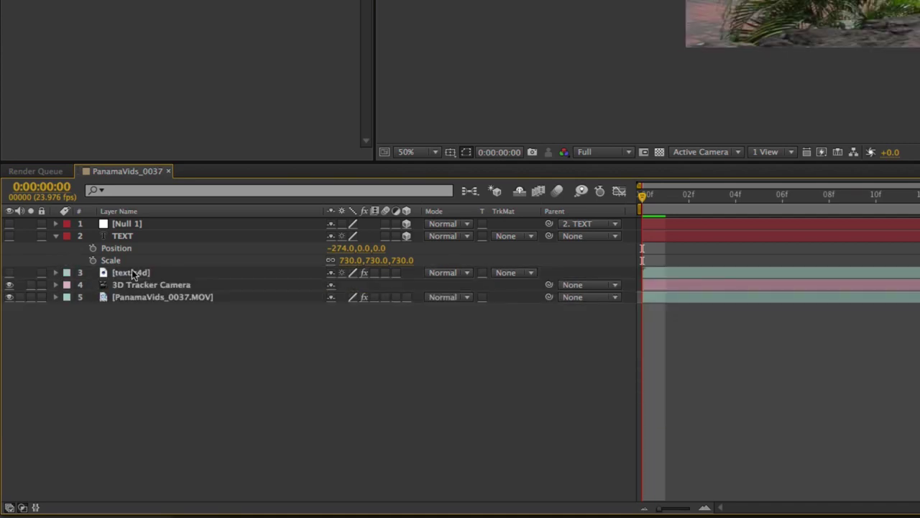
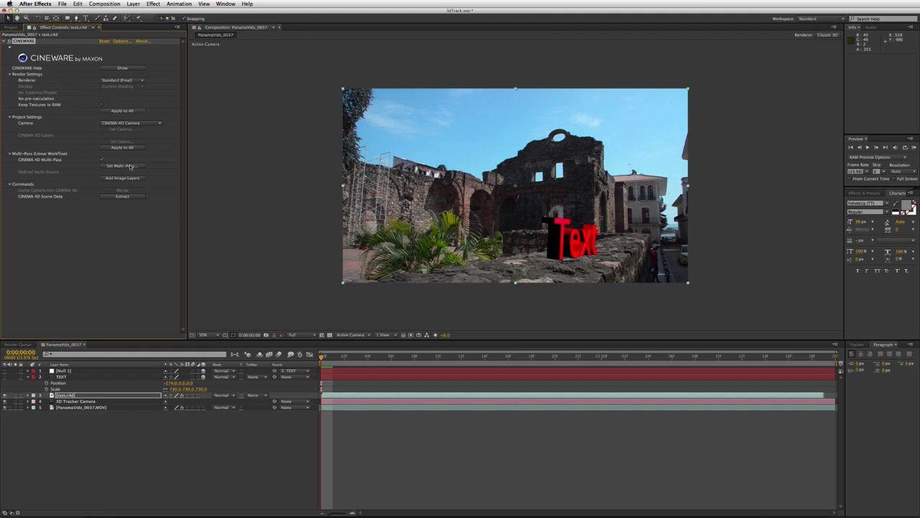
# In Cinema 4D, add a Compositing tag to the Extrude NURBS object and enable Object Buffer 1 on it
pyautogui.press('super+Tab')
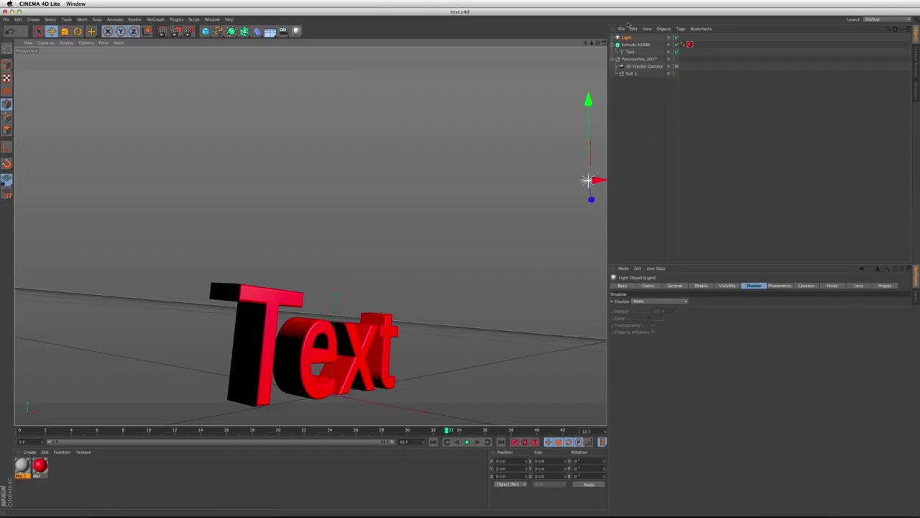
pyautogui.click(637, 43)
pyautogui.click(489, 34)
pyautogui.moveTo(492, 55)
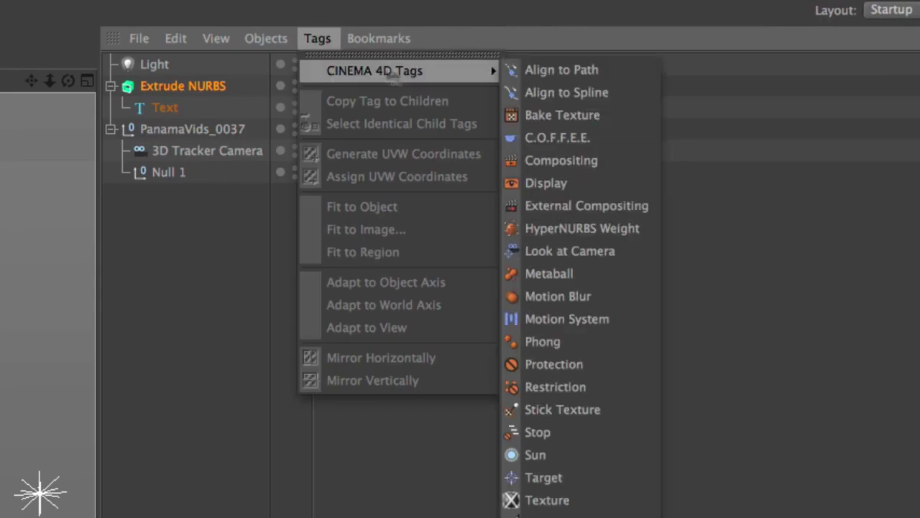
pyautogui.click(568, 161)
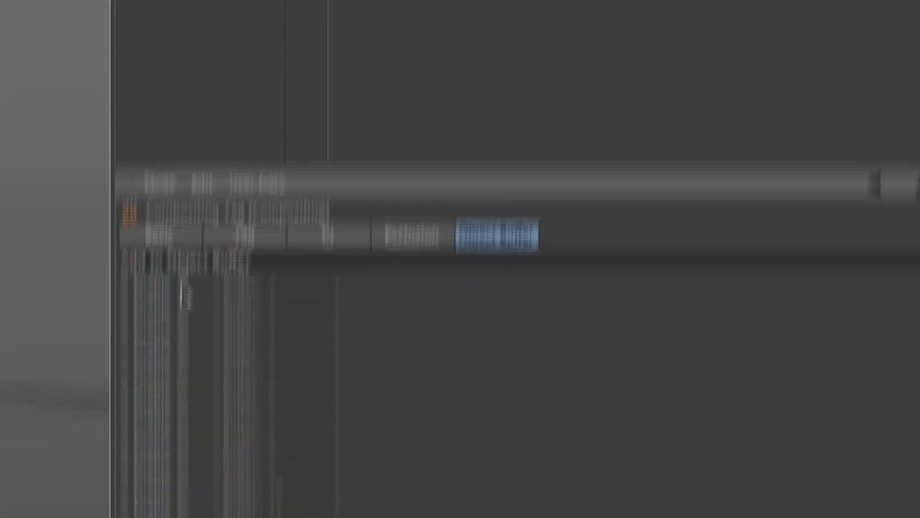
pyautogui.click(187, 167)
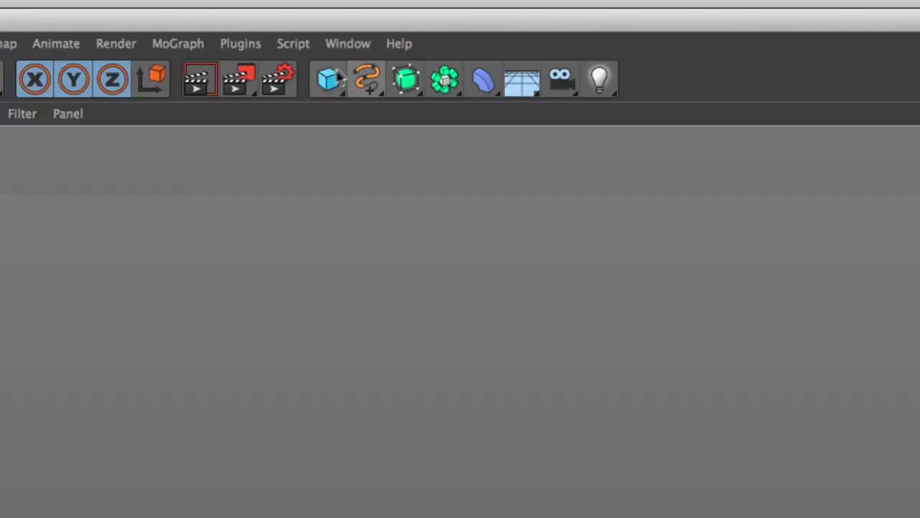
# Add a cone primitive and move it straight up about 461 cm so that it sits above the text
pyautogui.click(330, 79)
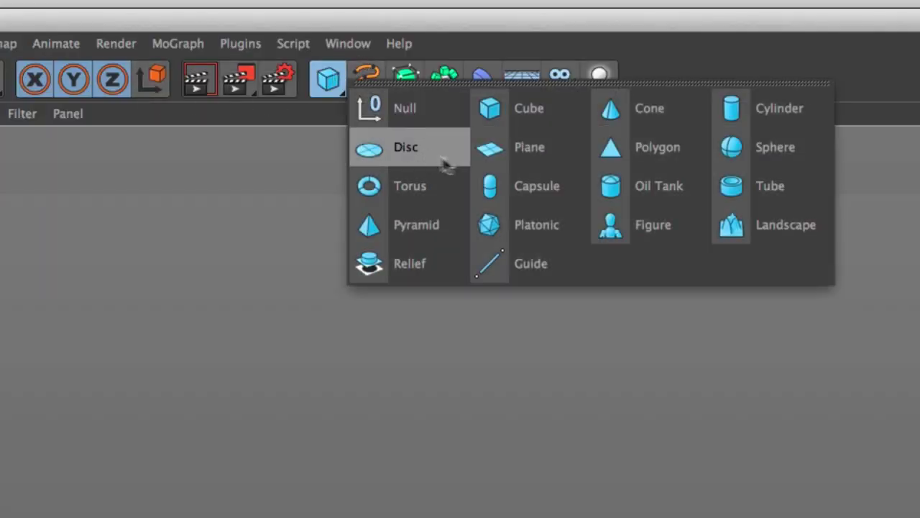
pyautogui.click(606, 114)
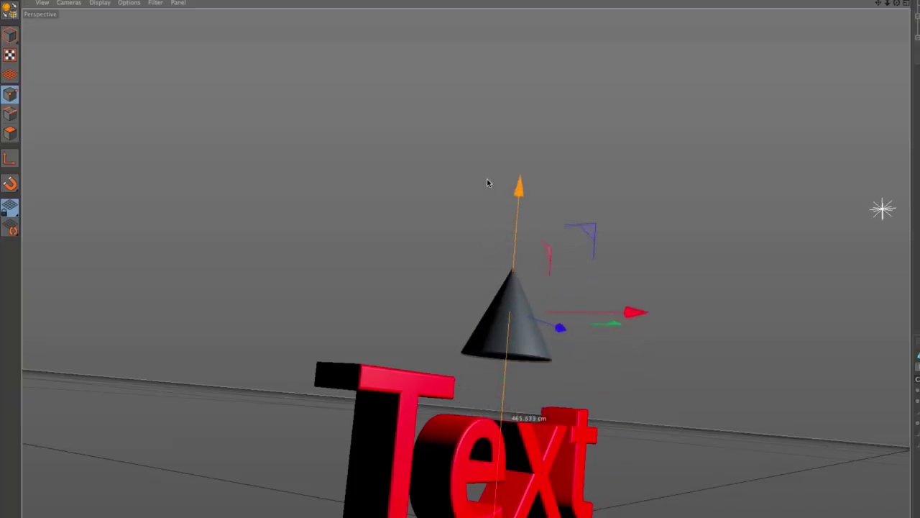
pyautogui.moveTo(487, 178); pyautogui.dragTo(486, 180)
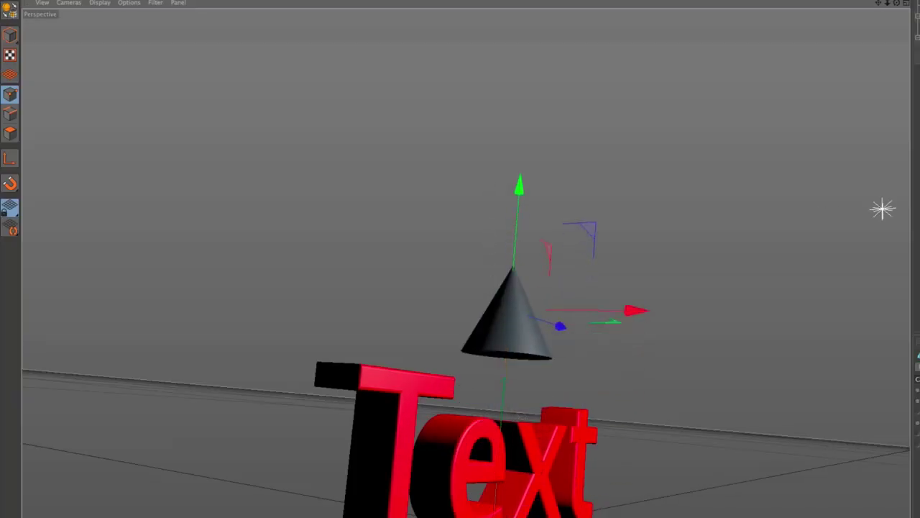
# Copy the Extrude NURBS Compositing tag to the cone, disabling Buffer 1 and enabling Buffer 2 on the copy
pyautogui.click(468, 453)
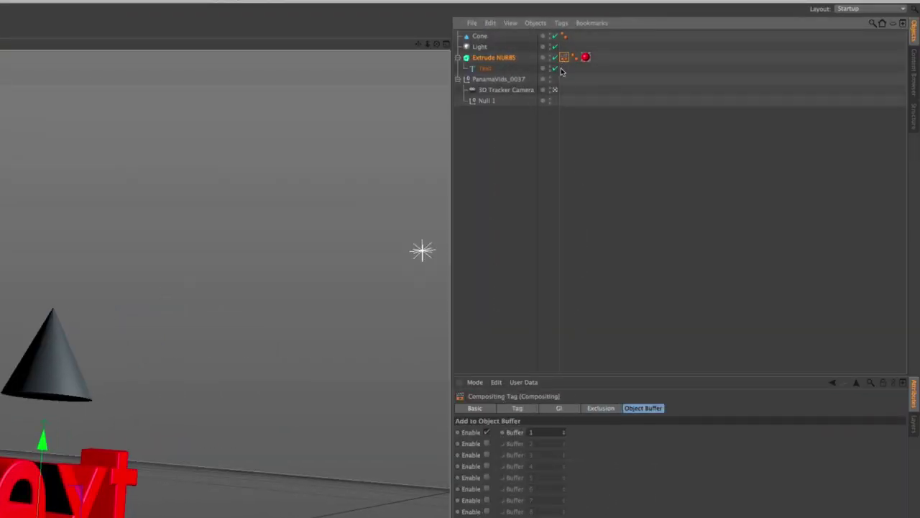
pyautogui.keyDown('ctrl'); pyautogui.moveTo(564, 57); pyautogui.dragTo(558, 38); pyautogui.keyUp('ctrl')
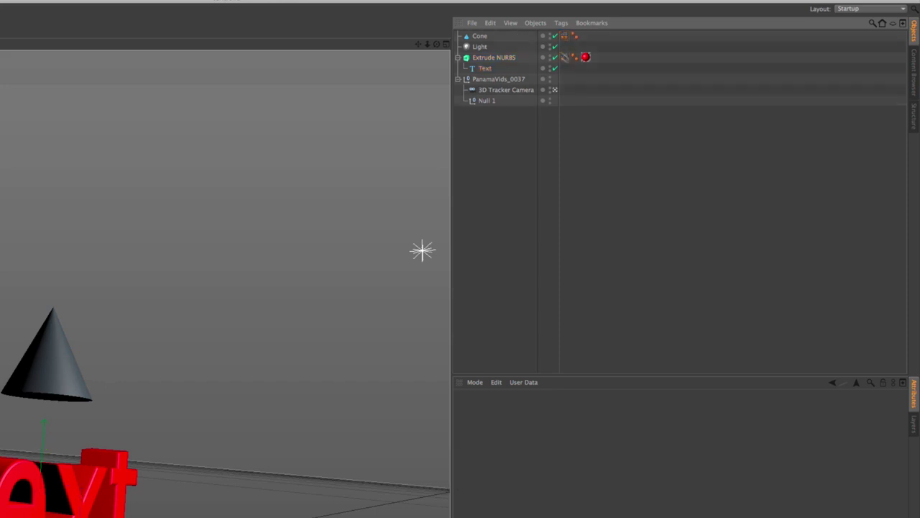
pyautogui.click(565, 36)
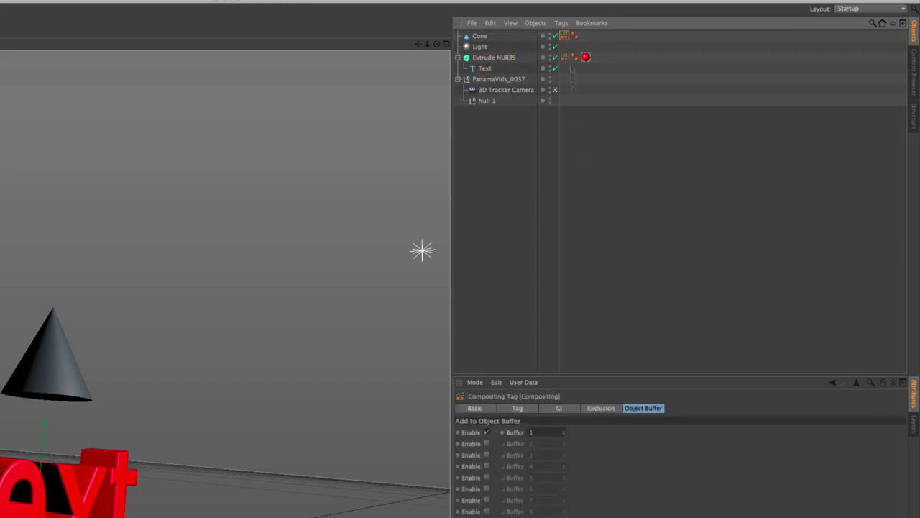
pyautogui.click(487, 432)
pyautogui.click(487, 444)
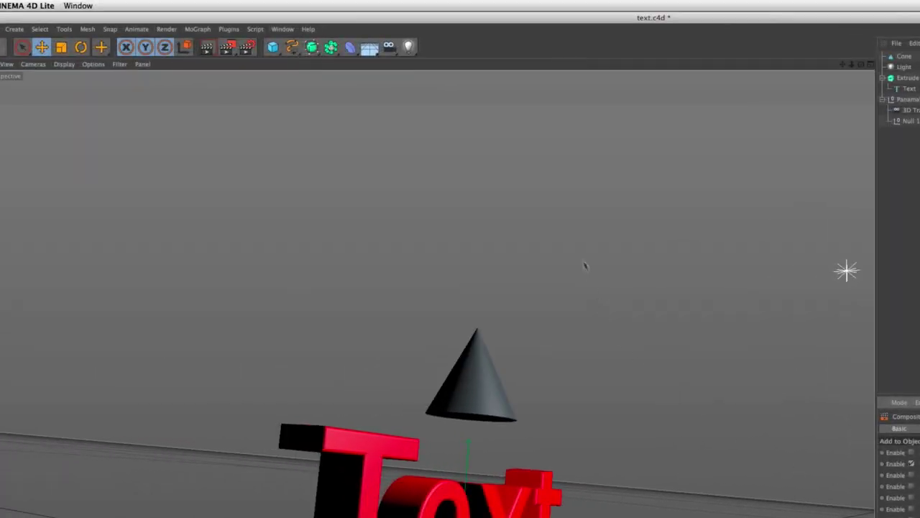
# Add two Object Buffer passes to the Multi-Pass render settings and set the second one's Group ID to 2
pyautogui.click(248, 47)
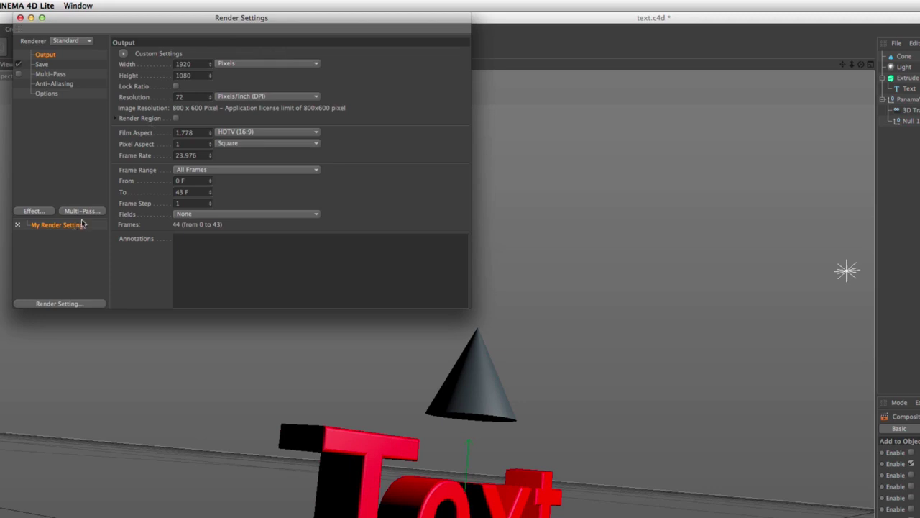
pyautogui.click(82, 212)
pyautogui.click(122, 224)
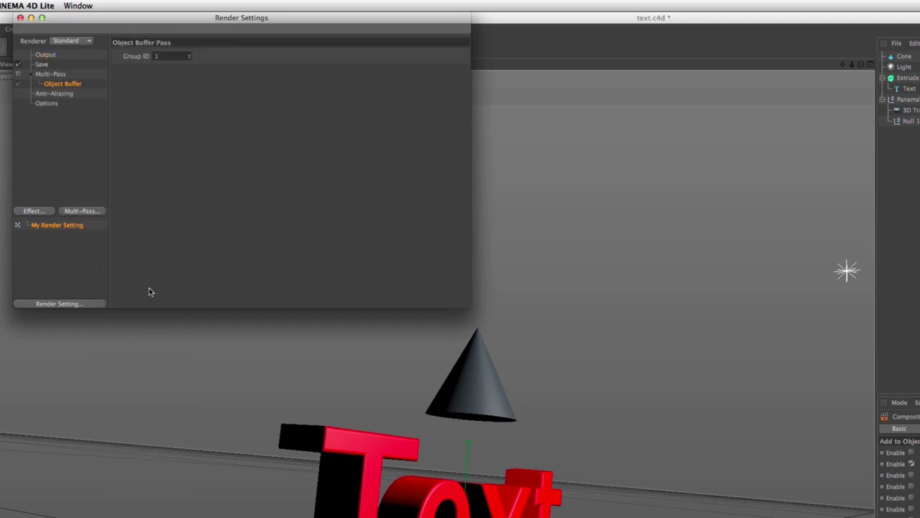
pyautogui.click(76, 211)
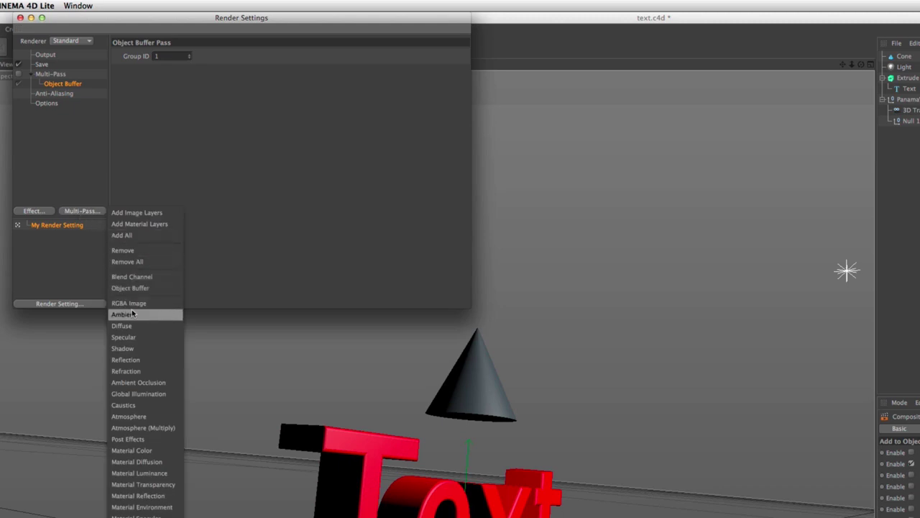
pyautogui.click(147, 288)
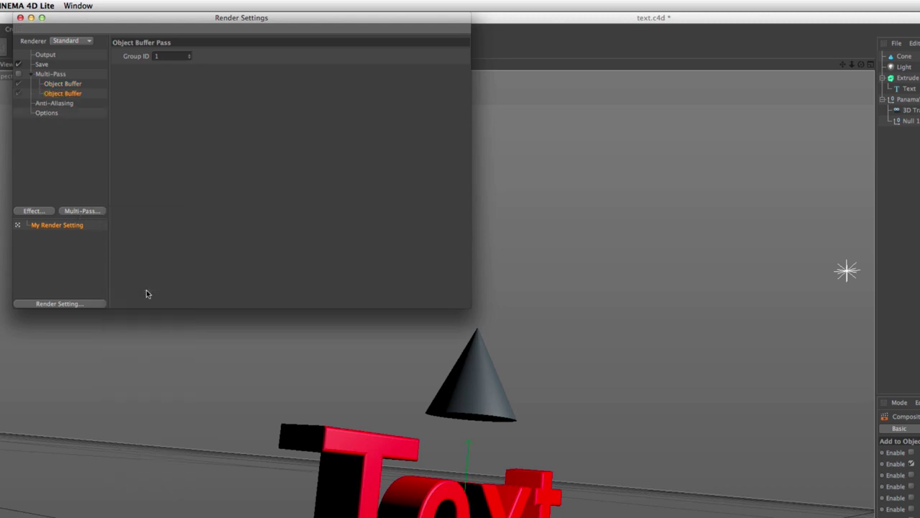
pyautogui.click(161, 56)
pyautogui.write('2')
pyautogui.press('Return')
pyautogui.click(21, 17)
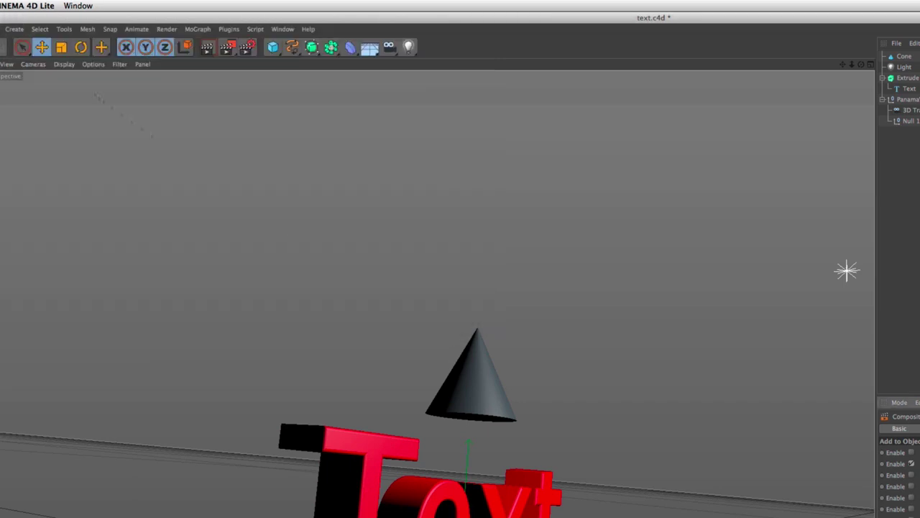
# In After Effects, enable Defined Multi-Passes in the Cineware effect and add the image layers to the composition
pyautogui.press('super+Tab')
pyautogui.press('super+Tab')
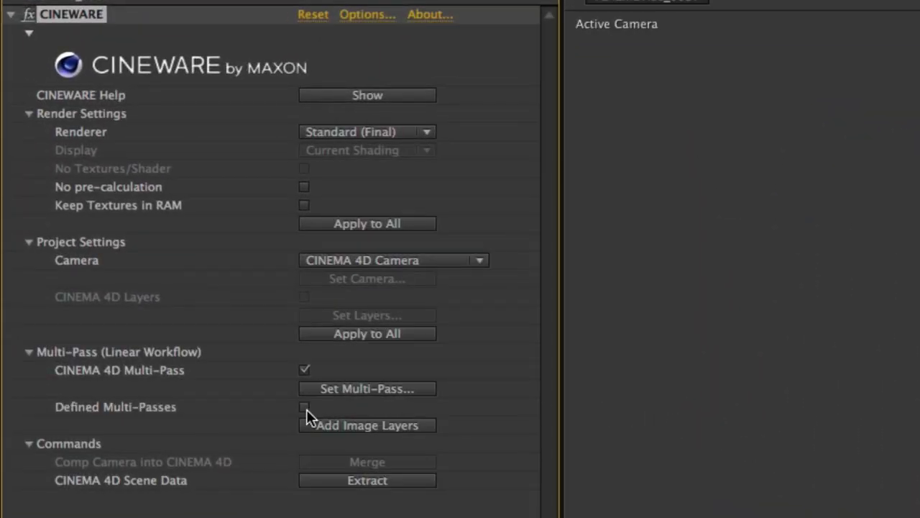
pyautogui.click(307, 409)
pyautogui.click(361, 425)
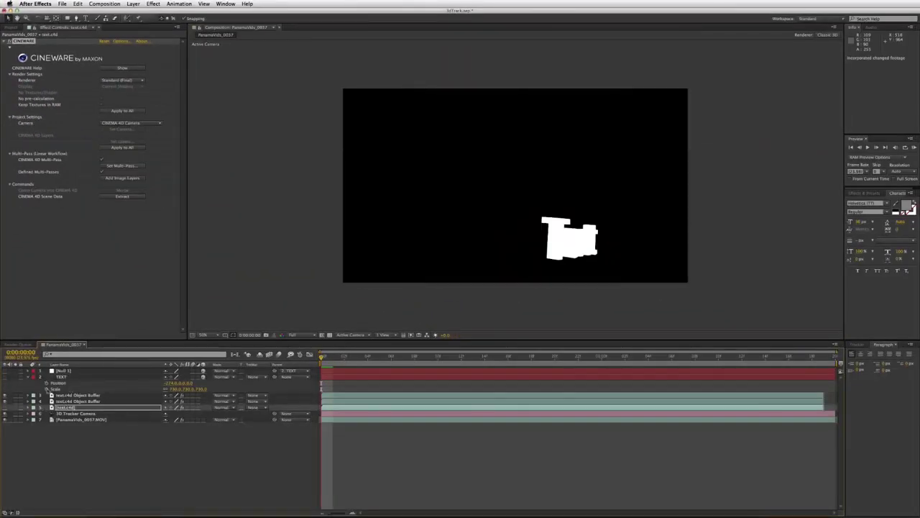
# Solo the object buffer layers and the text.c4d layer to check which object each buffer isolates
pyautogui.click(77, 395)
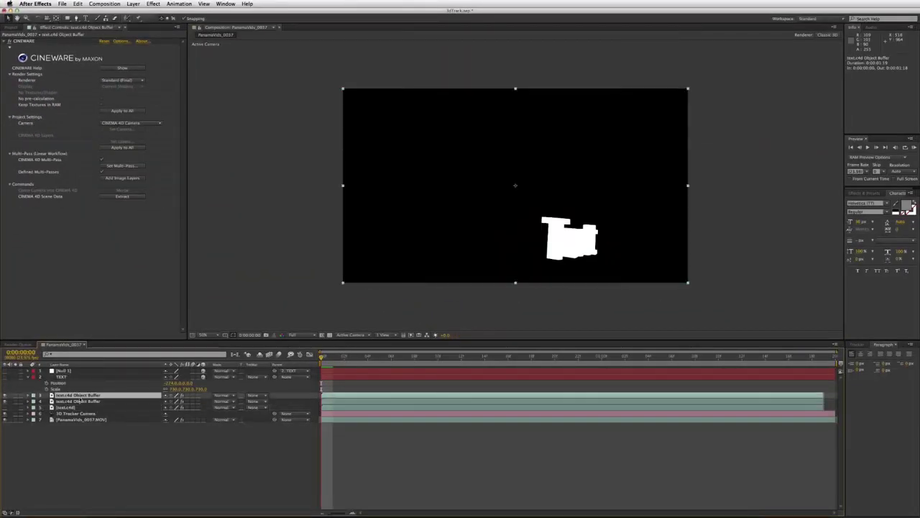
pyautogui.click(15, 396)
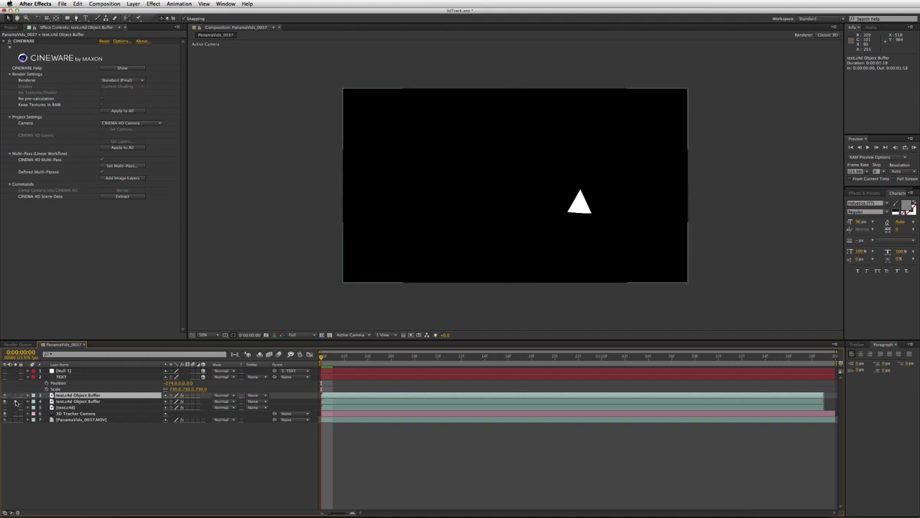
pyautogui.click(16, 396)
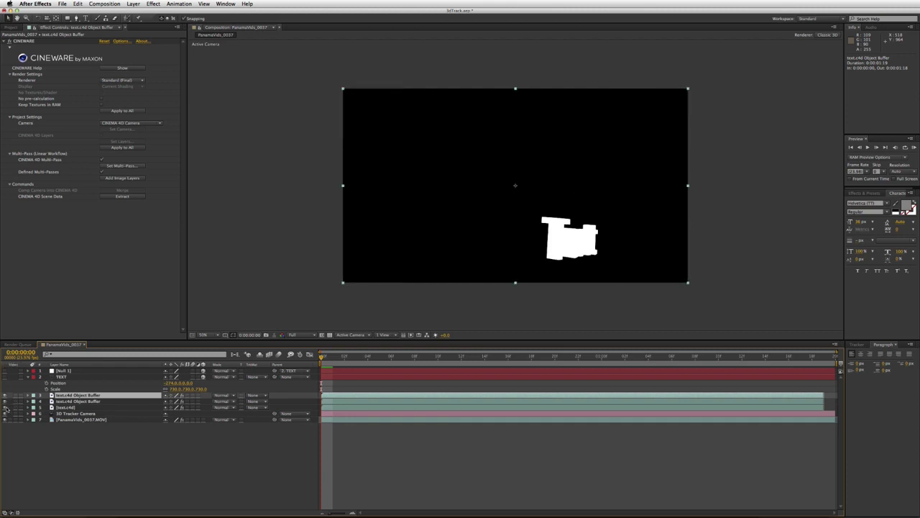
pyautogui.click(15, 407)
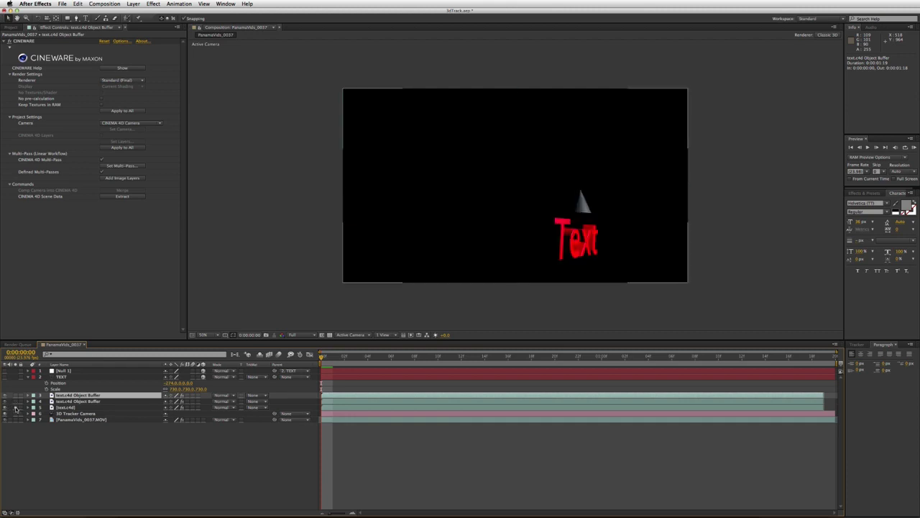
pyautogui.click(72, 401)
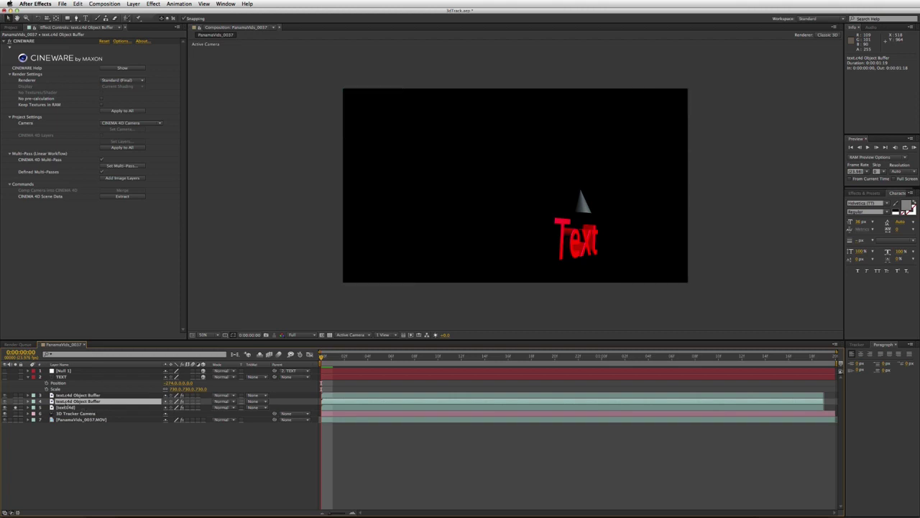
pyautogui.click(16, 402)
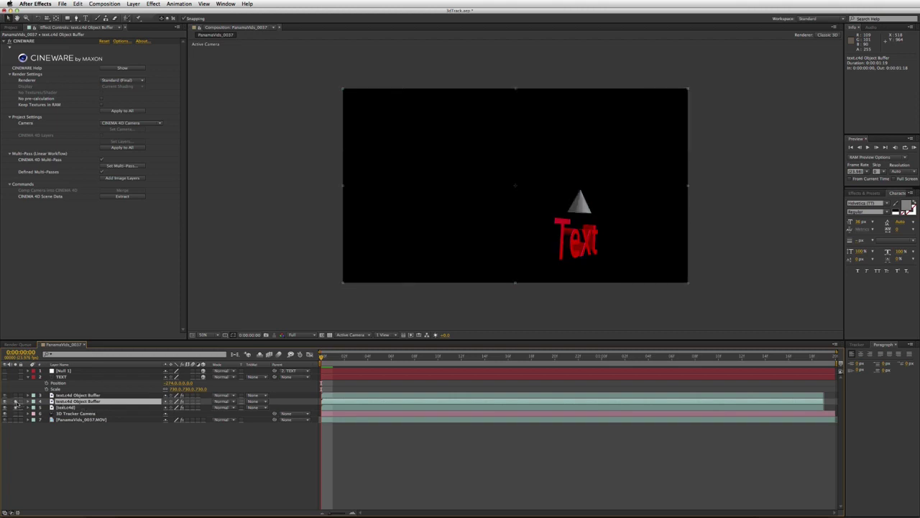
# Set the text.c4d layer's track matte to Luma Matte using the cone's object buffer, unsolo the layers, and hide the text's buffer layer
pyautogui.click(68, 407)
pyautogui.click(255, 407)
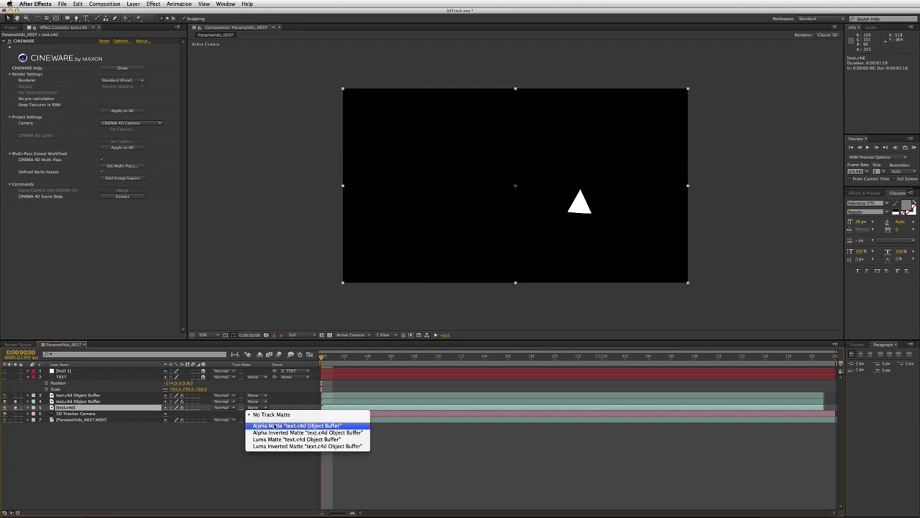
pyautogui.click(275, 438)
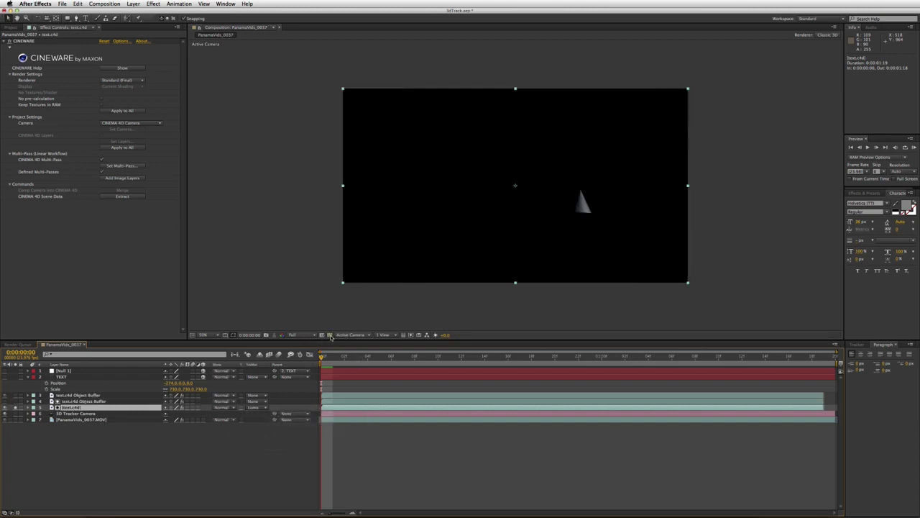
pyautogui.click(16, 409)
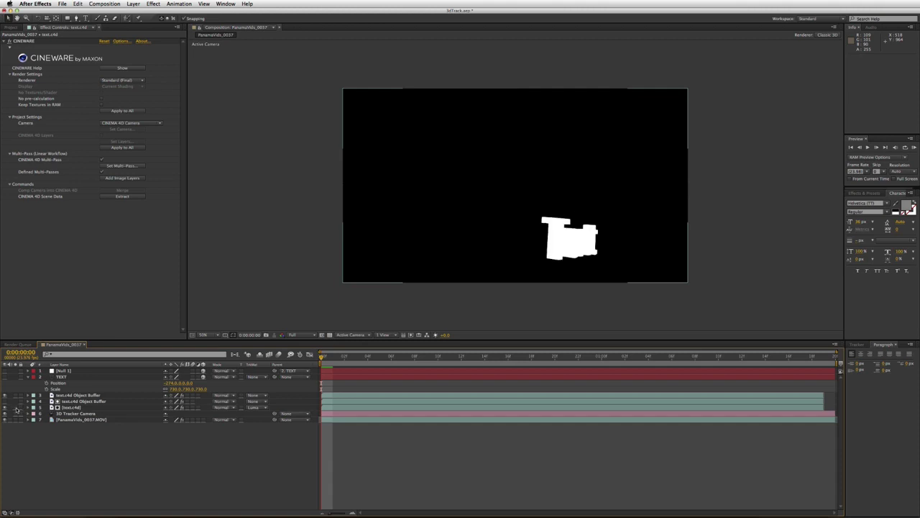
pyautogui.click(16, 408)
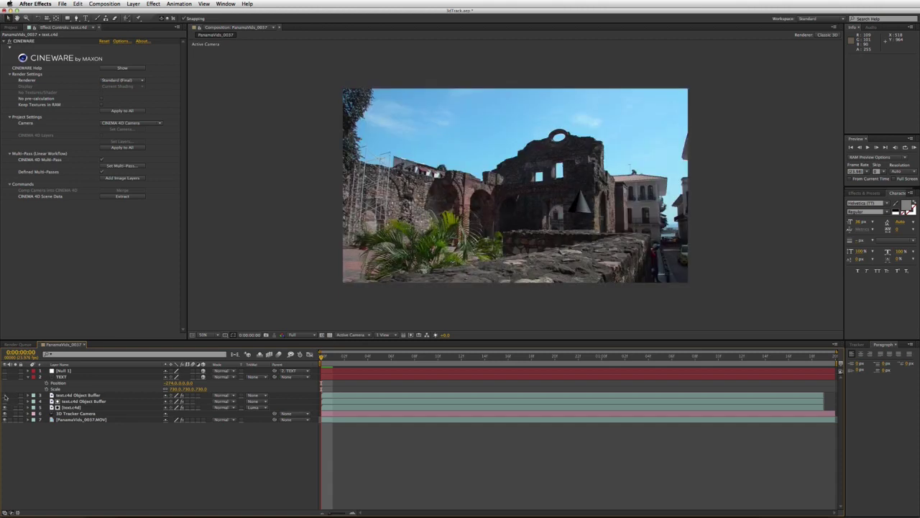
# Duplicate the luma-matted text.c4d layer and place the copy directly beneath the text's object buffer layer
pyautogui.click(76, 406)
pyautogui.hotkey('ctrl', 'd')
pyautogui.moveTo(76, 407); pyautogui.dragTo(81, 399)
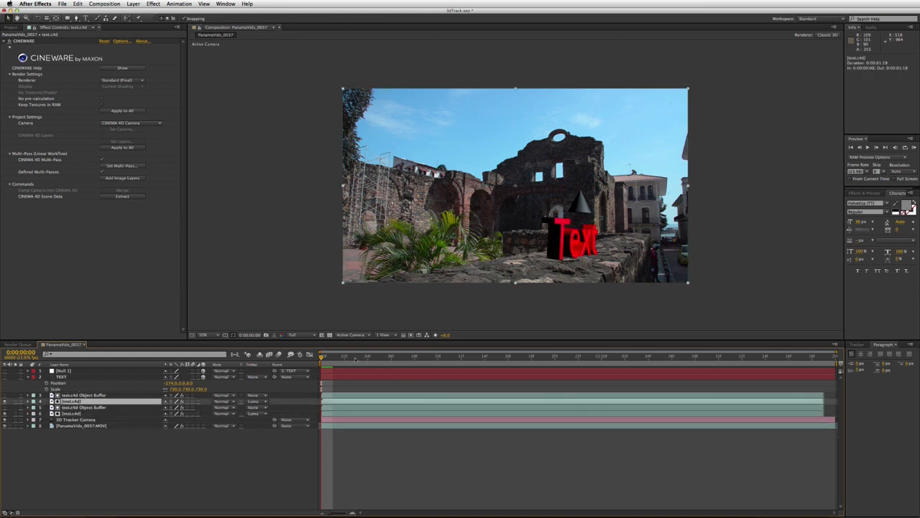
# Toggle the duplicated text.c4d layer's visibility off and on, and preview the composition
pyautogui.click(5, 401)
pyautogui.click(5, 401)
pyautogui.click(432, 489)
pyautogui.press('KP_0')
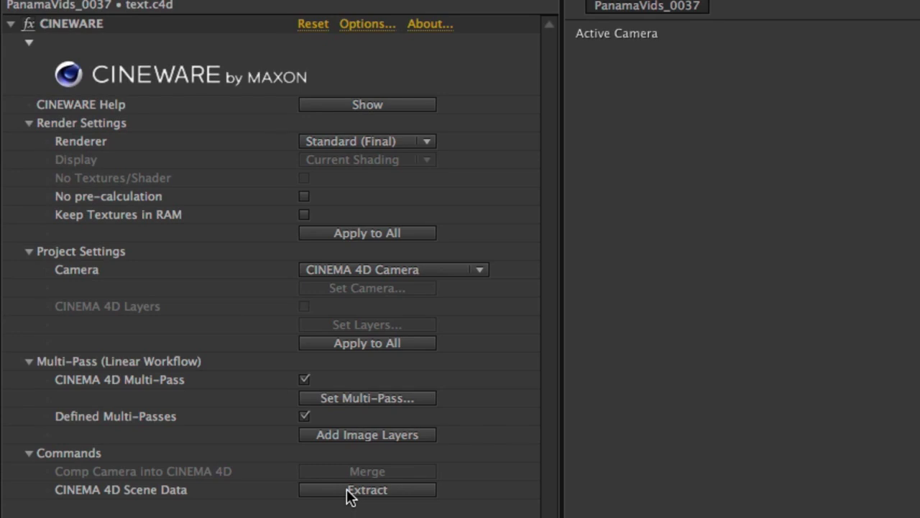
# Extract the CINEMA 4D scene data into the composition, and delete the extracted camera and light layers
pyautogui.click(348, 491)
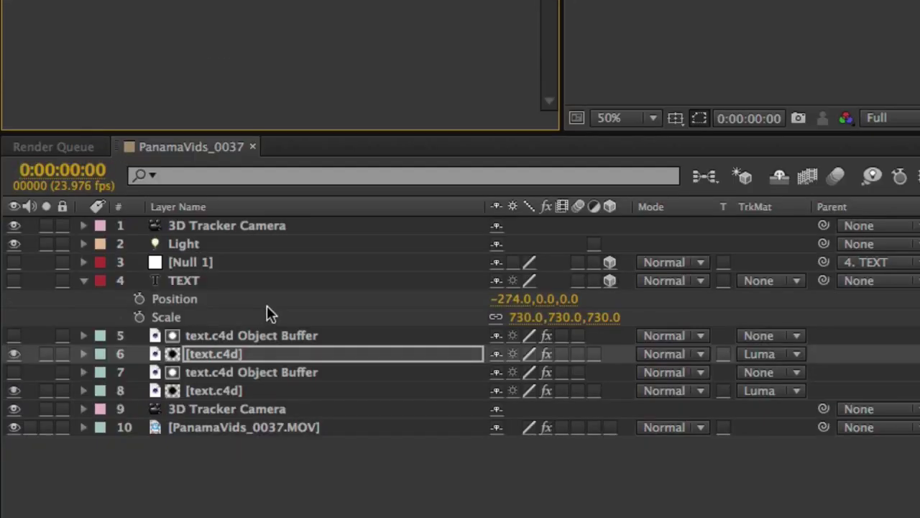
pyautogui.click(224, 229)
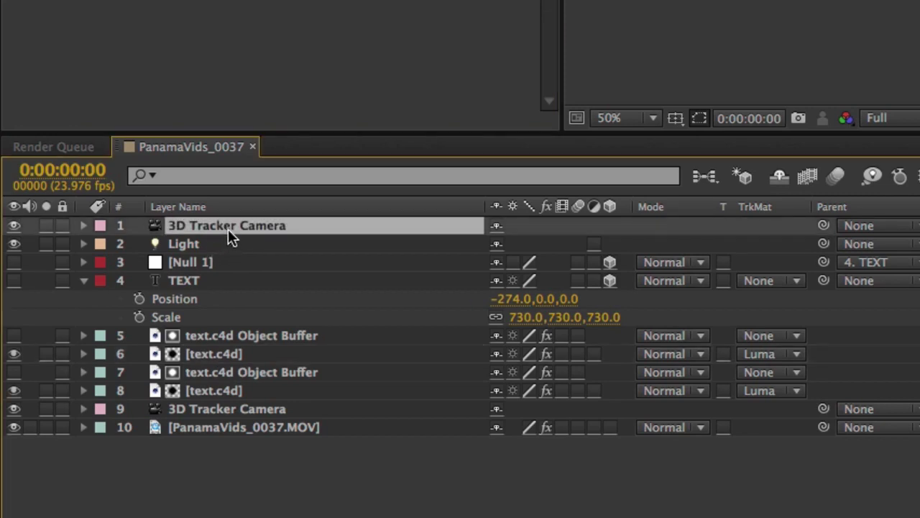
pyautogui.keyDown('shift'); pyautogui.click(231, 243); pyautogui.keyUp('shift')
pyautogui.press('Delete')
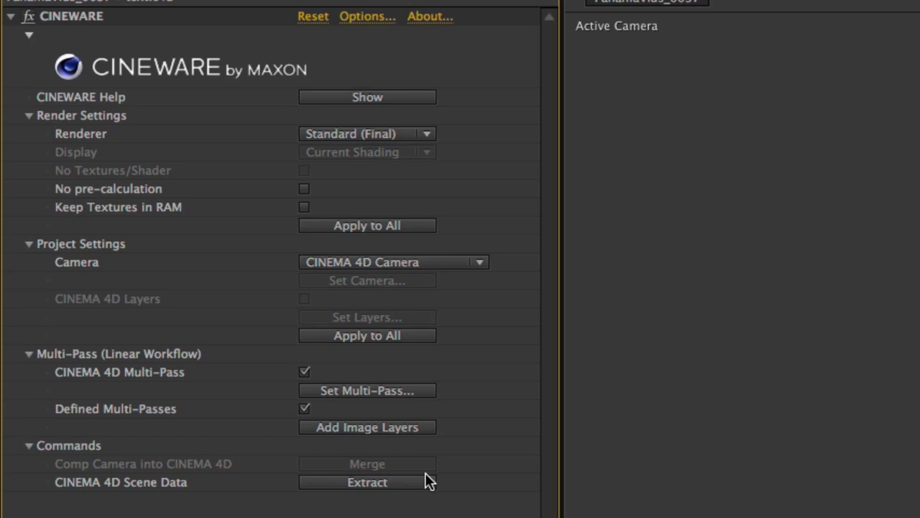
# Examine the Cineware effect's camera source options, including Centered Comp Camera and Comp Camera
pyautogui.click(424, 478)
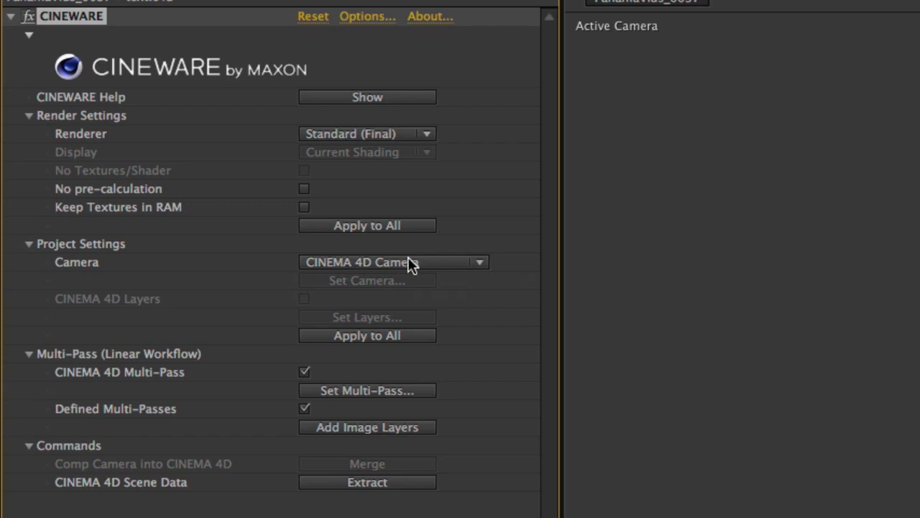
pyautogui.click(409, 264)
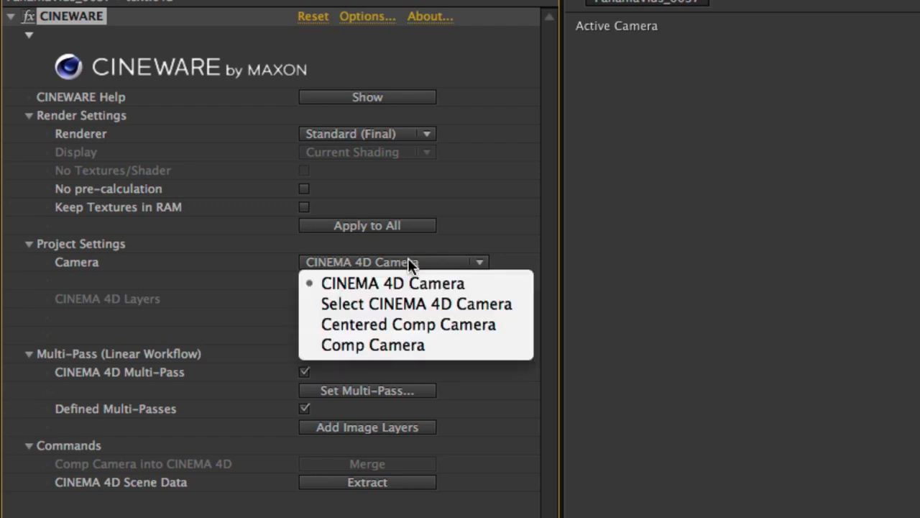
pyautogui.click(409, 324)
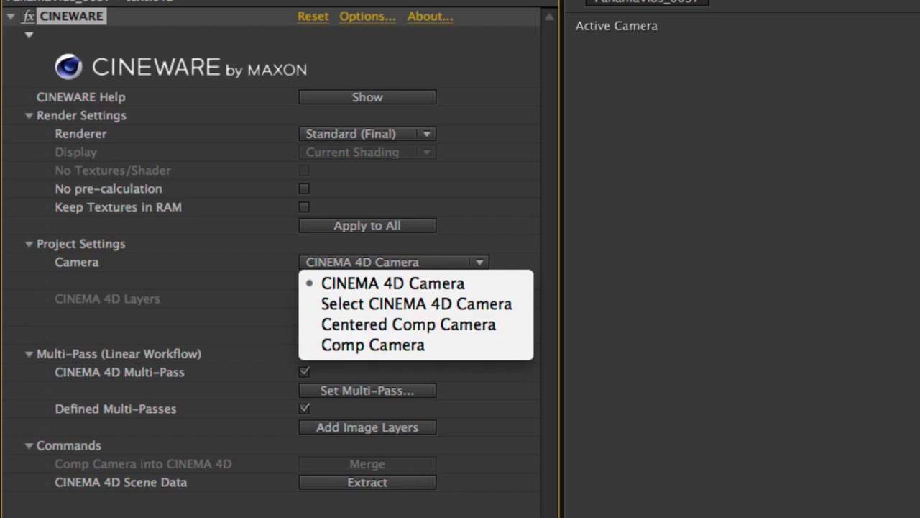